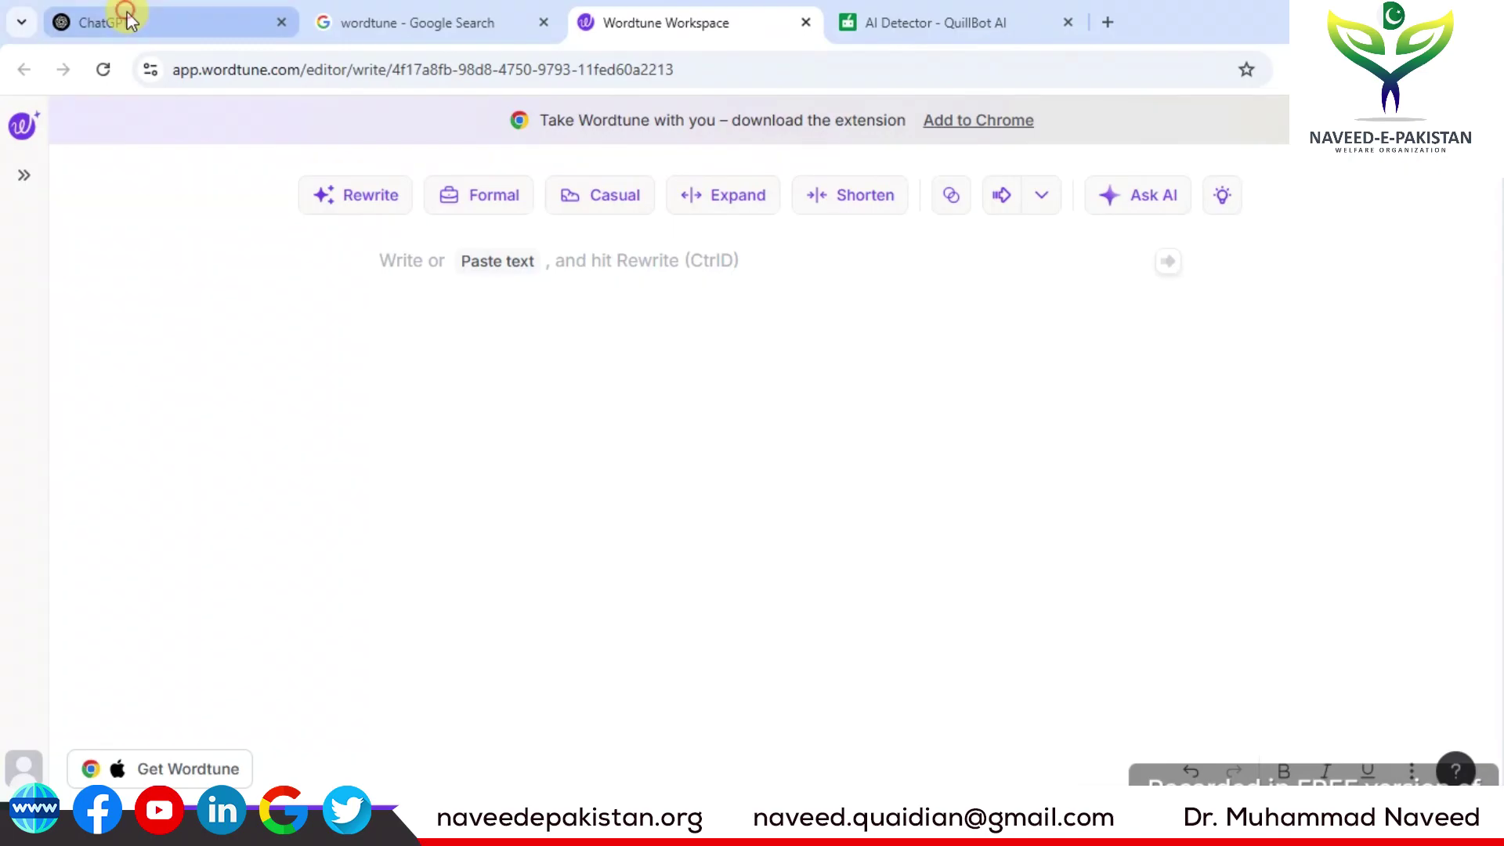
Step: Switch to ChatGPT and submit the prompt "write para on drug design"
{"action": "left_click", "coordinate": [127, 19]}
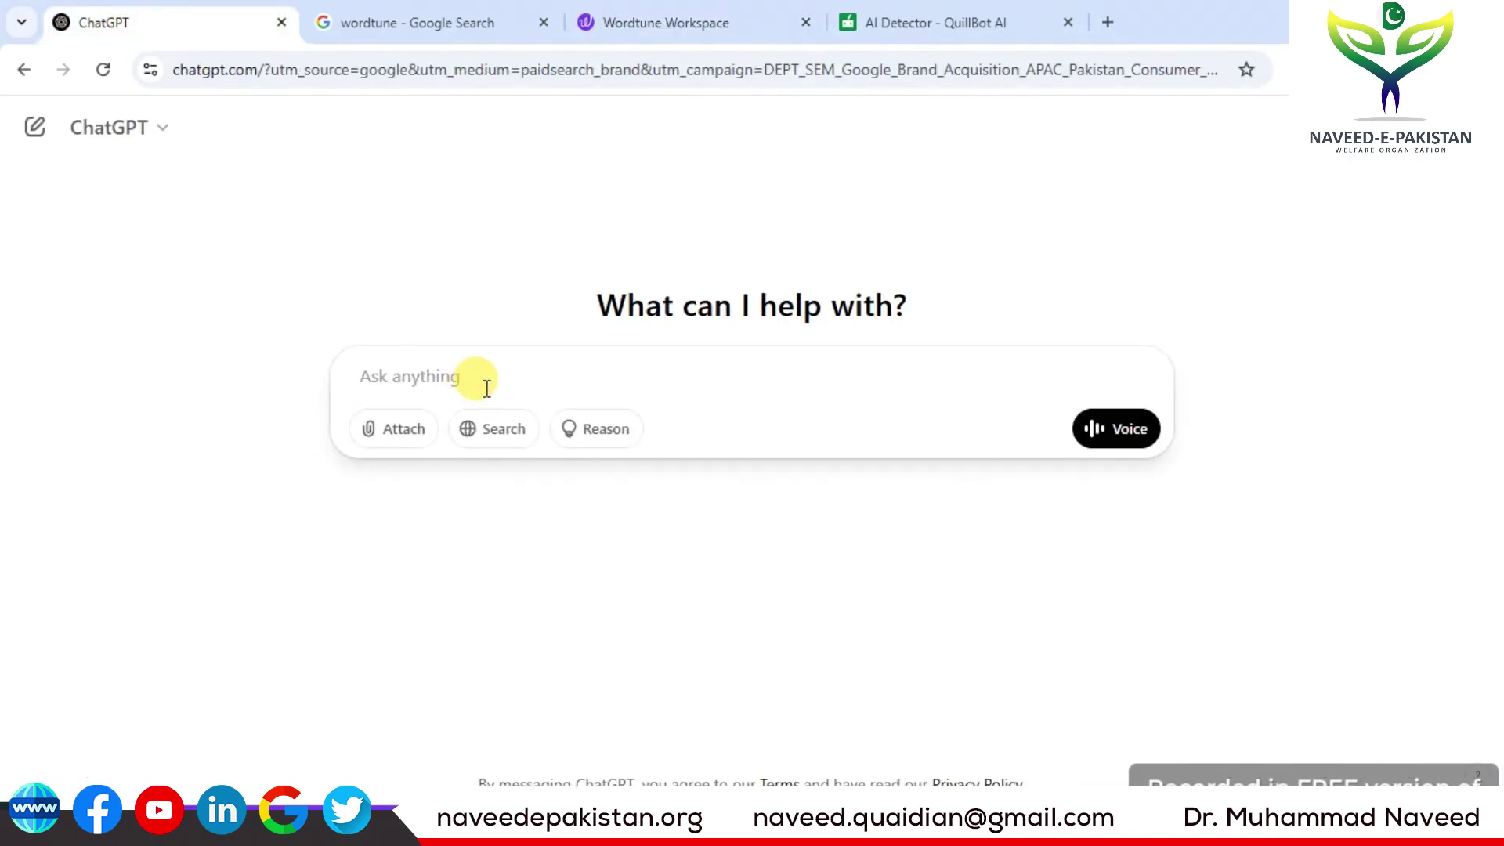
{"action": "type", "text": "wr"}
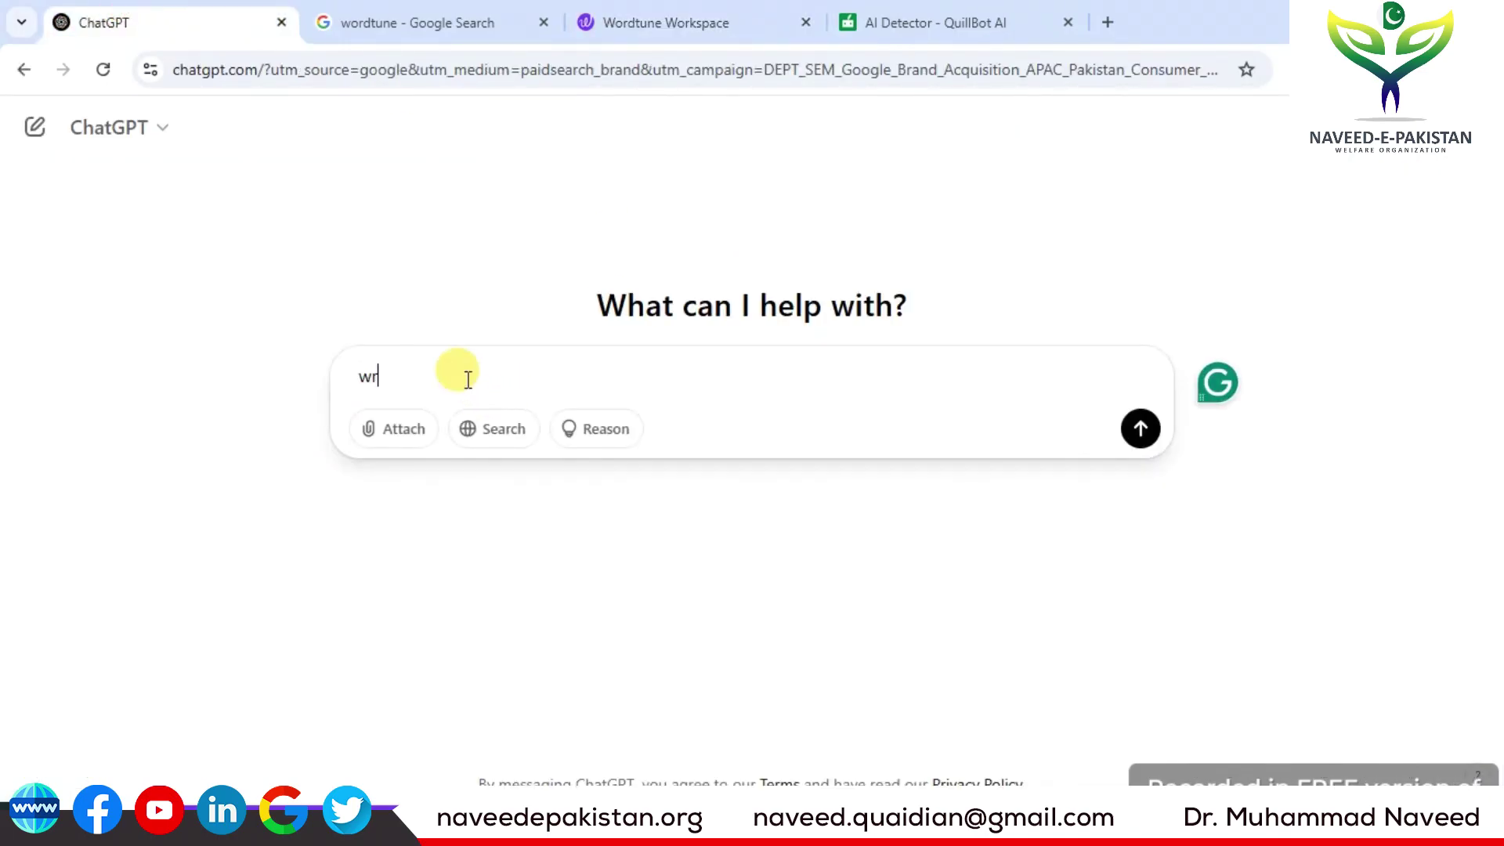
{"action": "type", "text": "ite parag on drug design"}
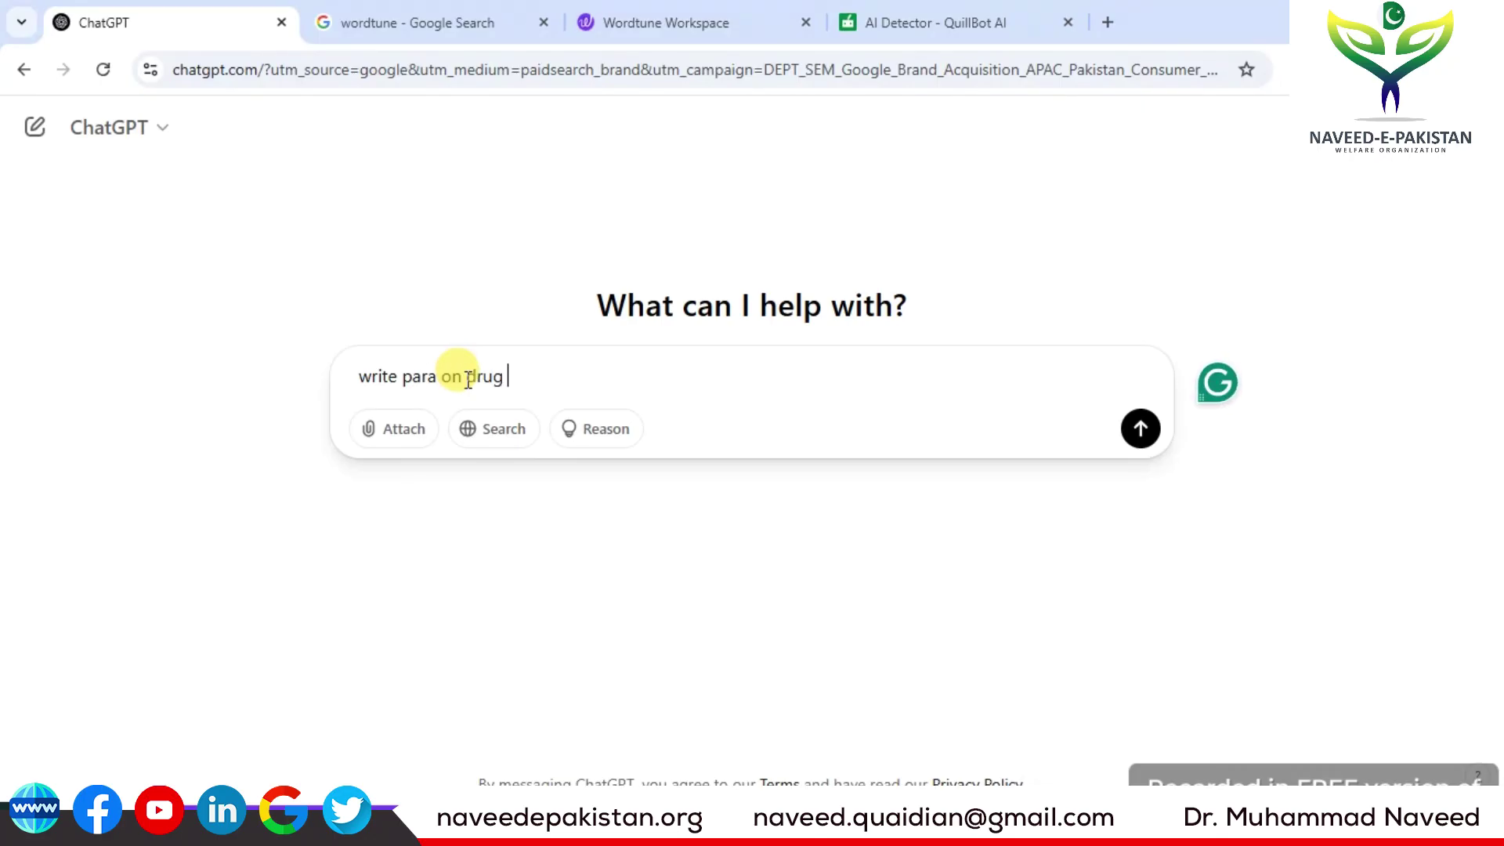
{"action": "key", "text": "Return"}
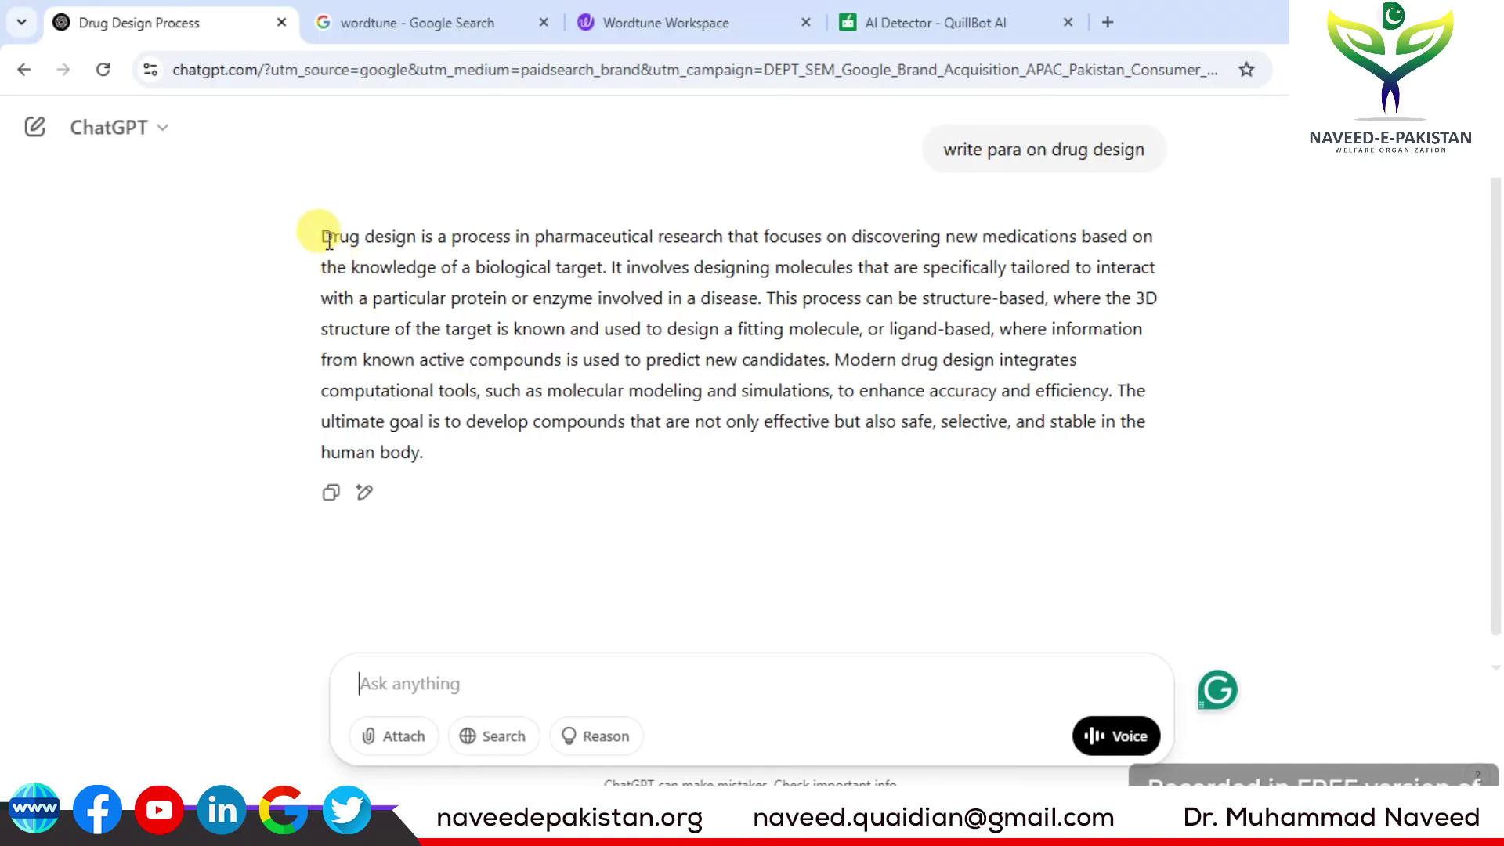
Step: Copy the whole generated drug design paragraph and paste it into the empty Wordtune document
{"action": "left_click_drag", "start_coordinate": [323, 238], "coordinate": [431, 447]}
{"action": "key", "text": "ctrl+c"}
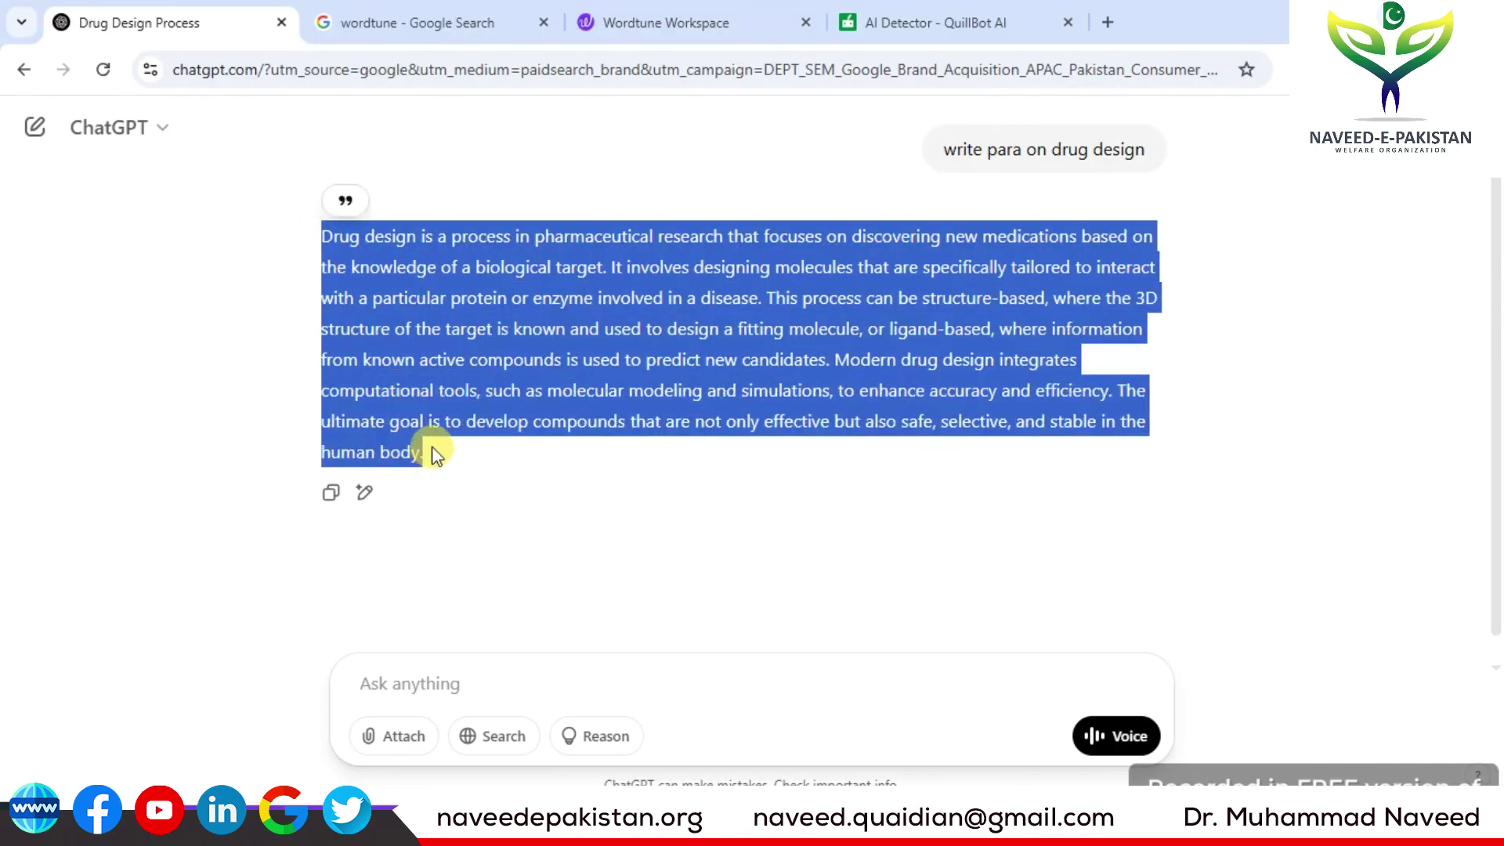
{"action": "left_click", "coordinate": [688, 17]}
{"action": "left_click", "coordinate": [451, 270]}
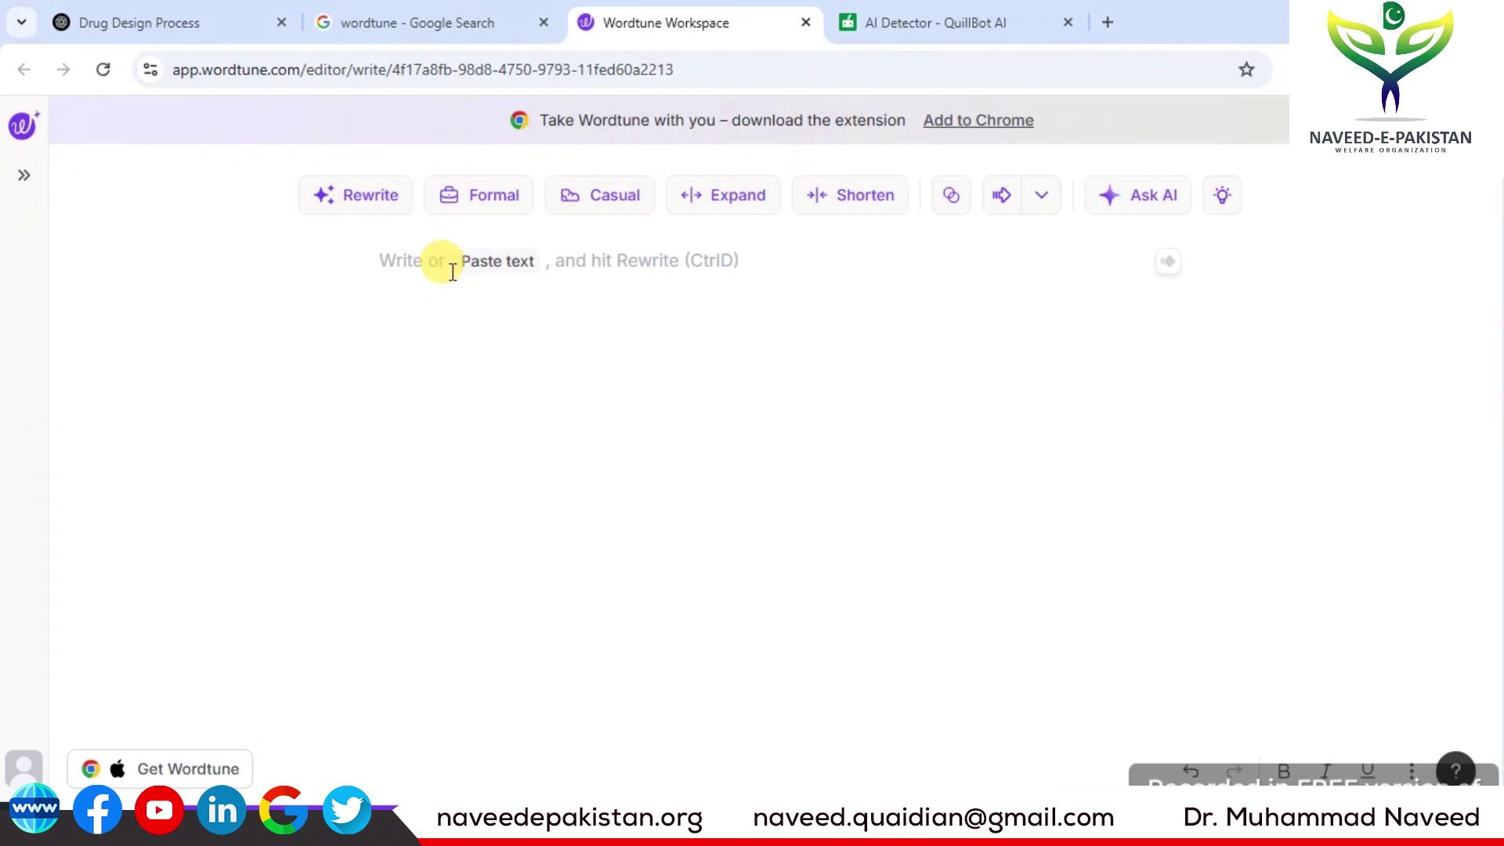
{"action": "key", "text": "ctrl+v"}
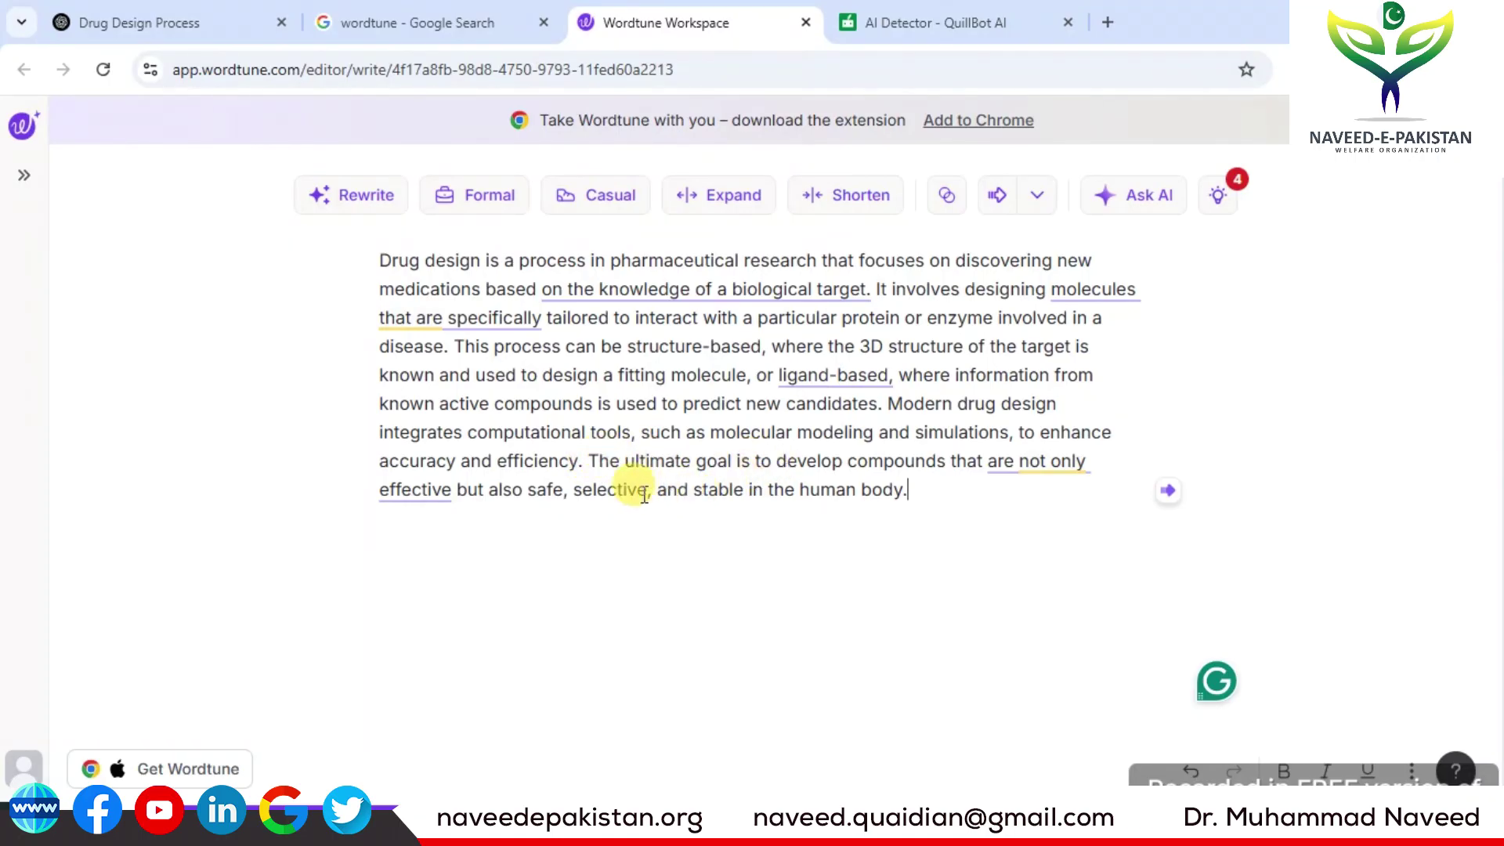
Step: Delete the paragraph's ending after "but also safe," and accept a Continue writing suggestion in its place
{"action": "left_click_drag", "start_coordinate": [573, 490], "coordinate": [912, 489]}
{"action": "key", "text": "BackSpace"}
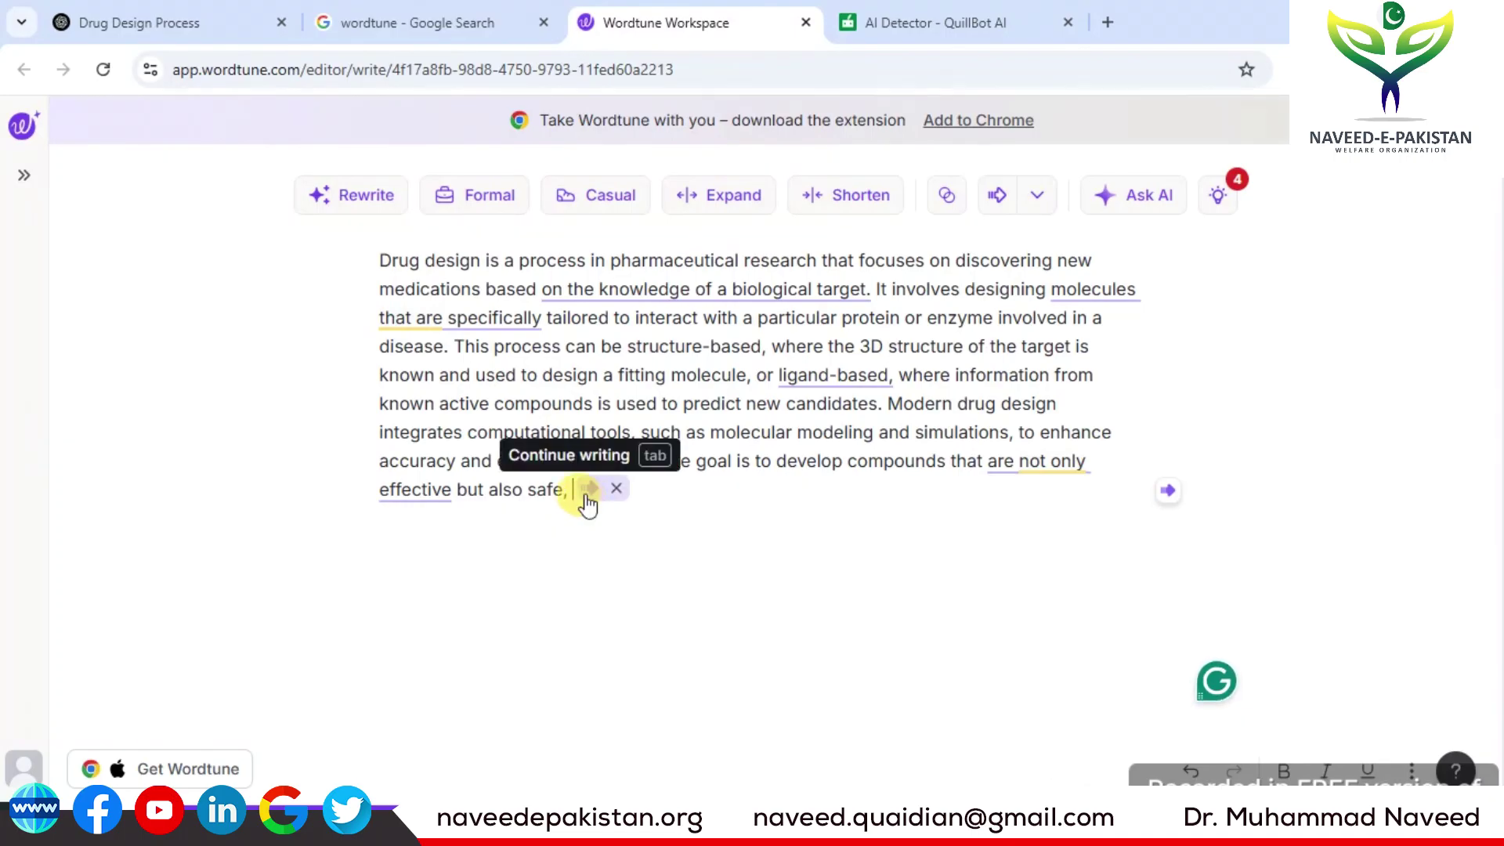
{"action": "left_click", "coordinate": [589, 491]}
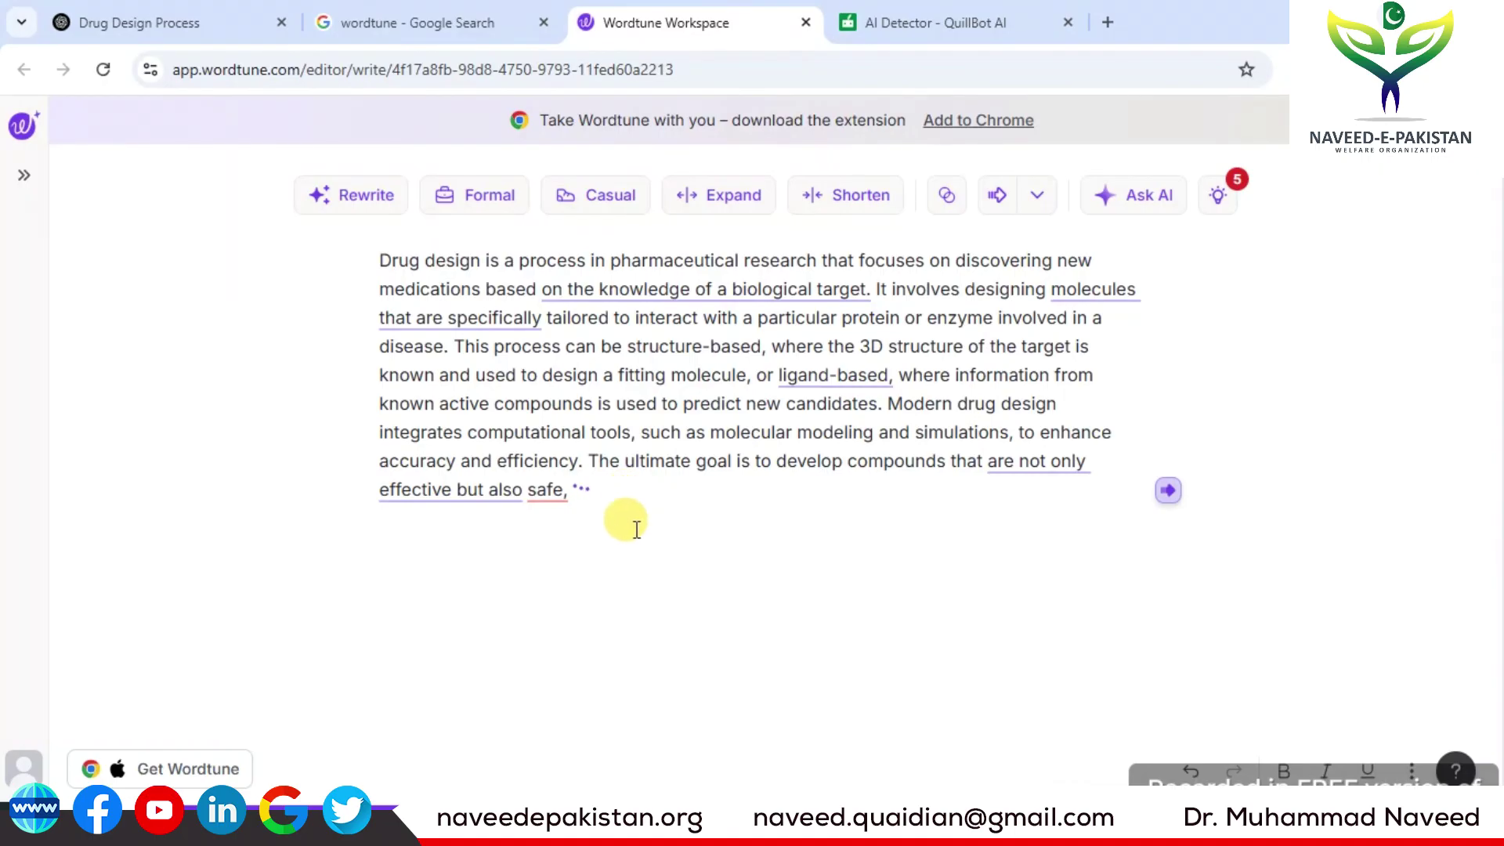
{"action": "left_click", "coordinate": [1000, 559]}
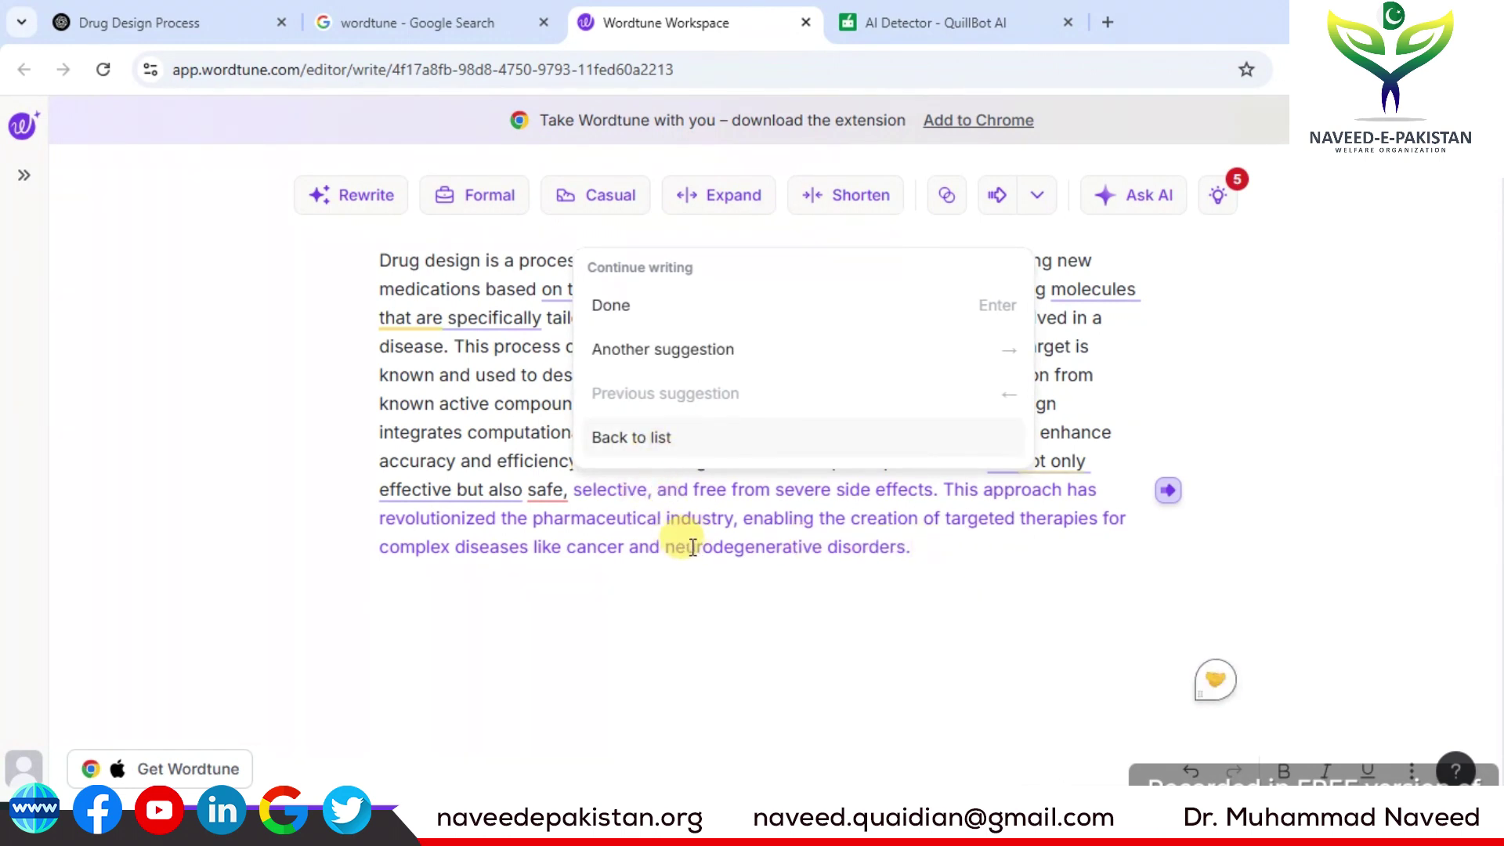
{"action": "left_click", "coordinate": [625, 311]}
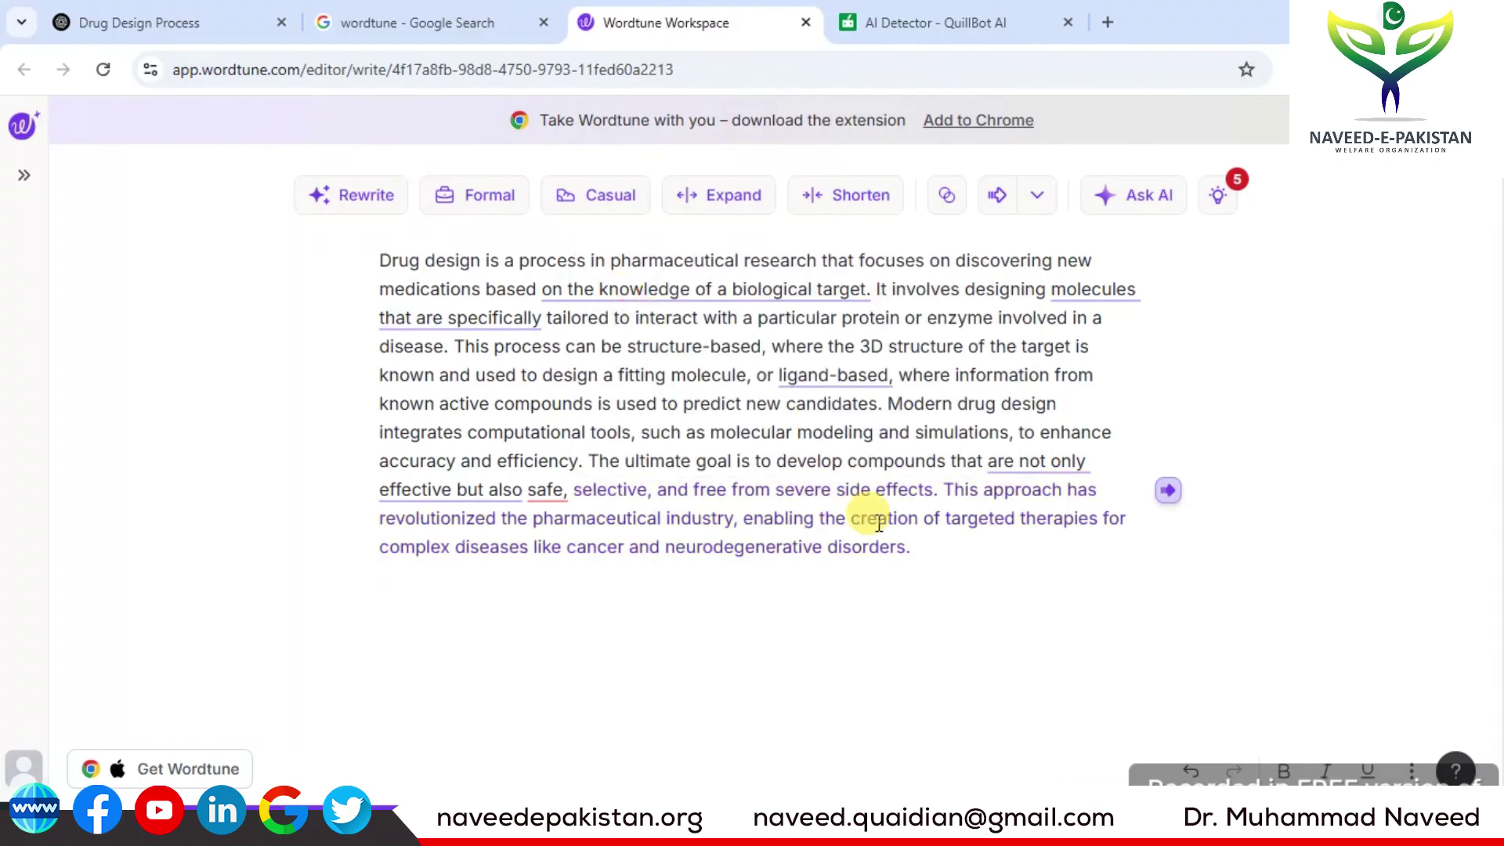
Step: Append a generated passage at the end of the text using the suggestion "Explain the challenges faced in drug design"
{"action": "left_click", "coordinate": [924, 551]}
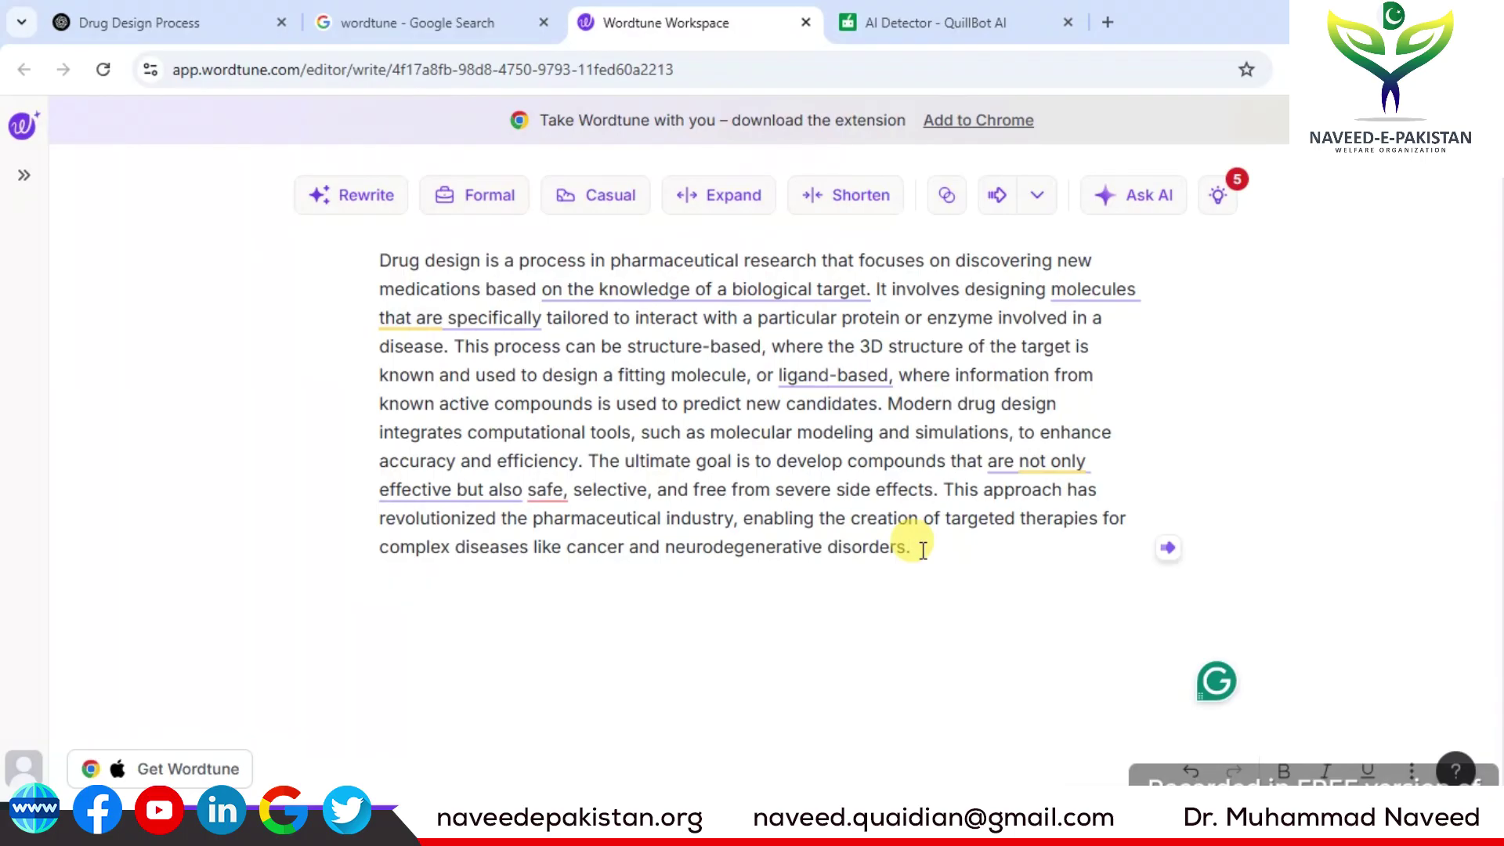
{"action": "left_click", "coordinate": [1168, 553]}
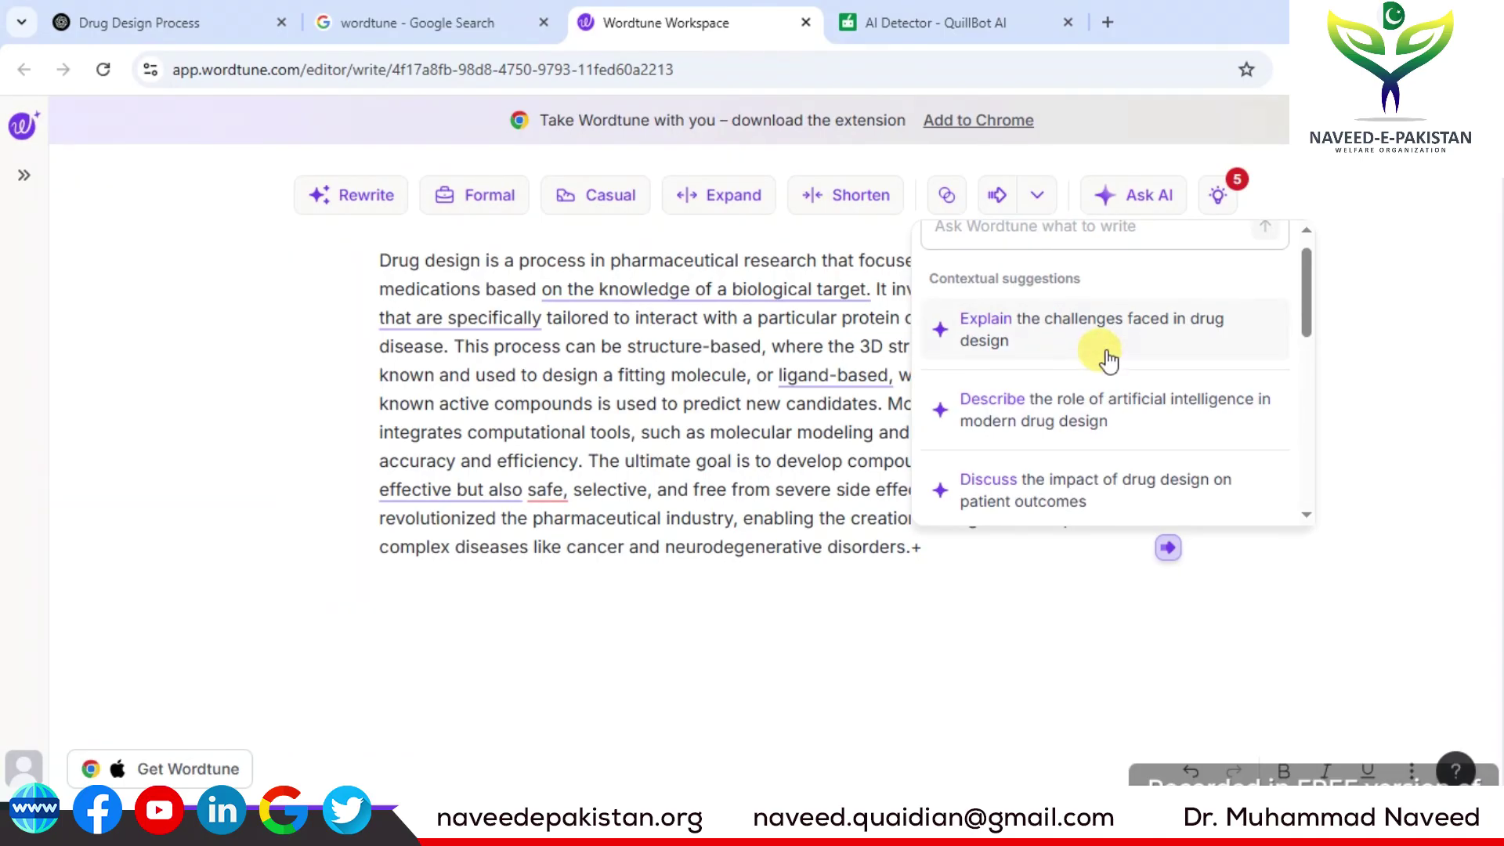
{"action": "left_click", "coordinate": [1049, 330]}
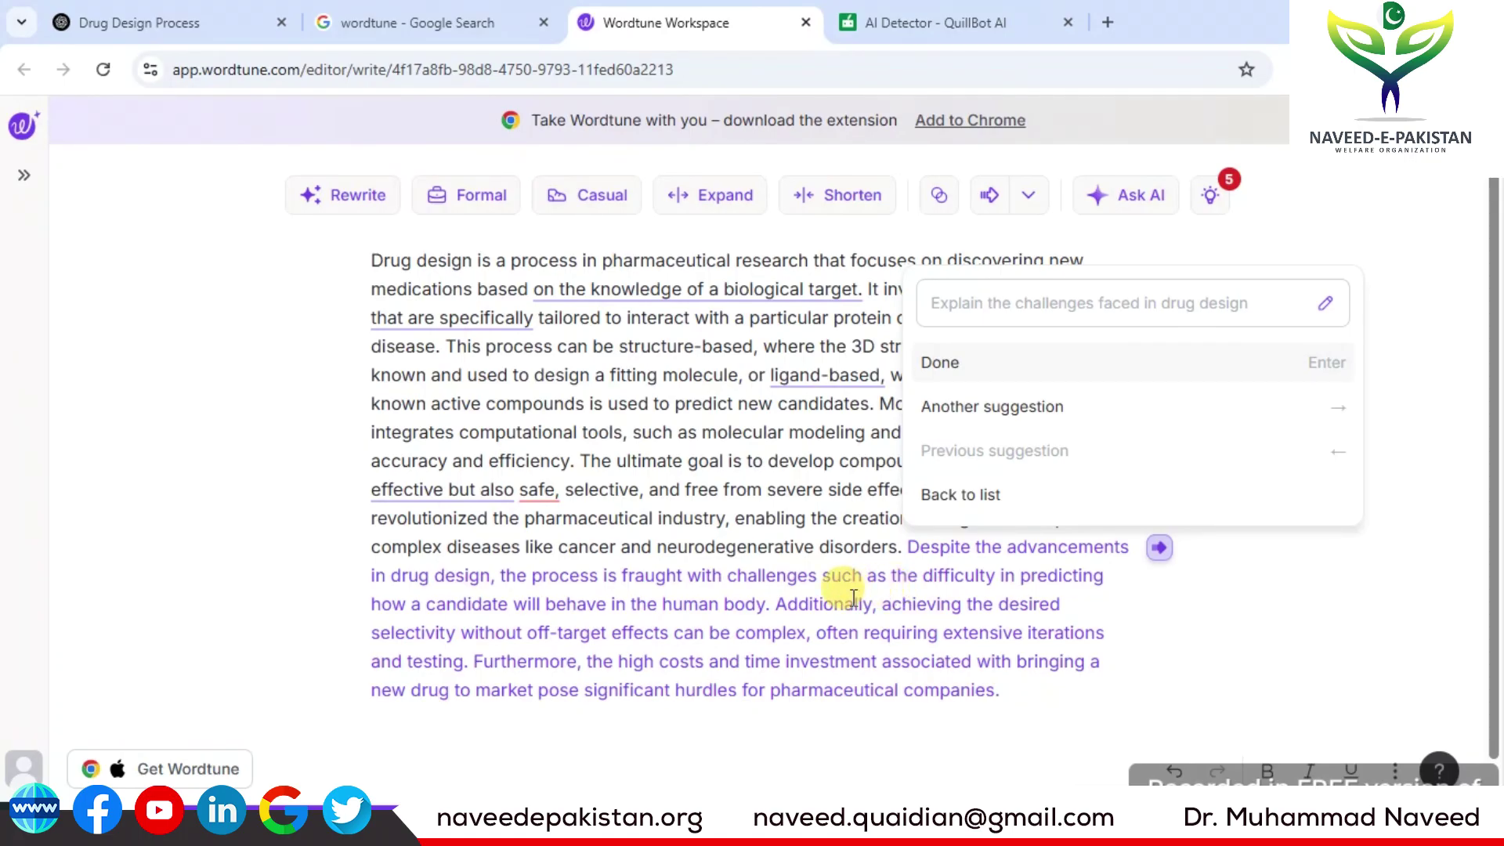
{"action": "left_click", "coordinate": [948, 365]}
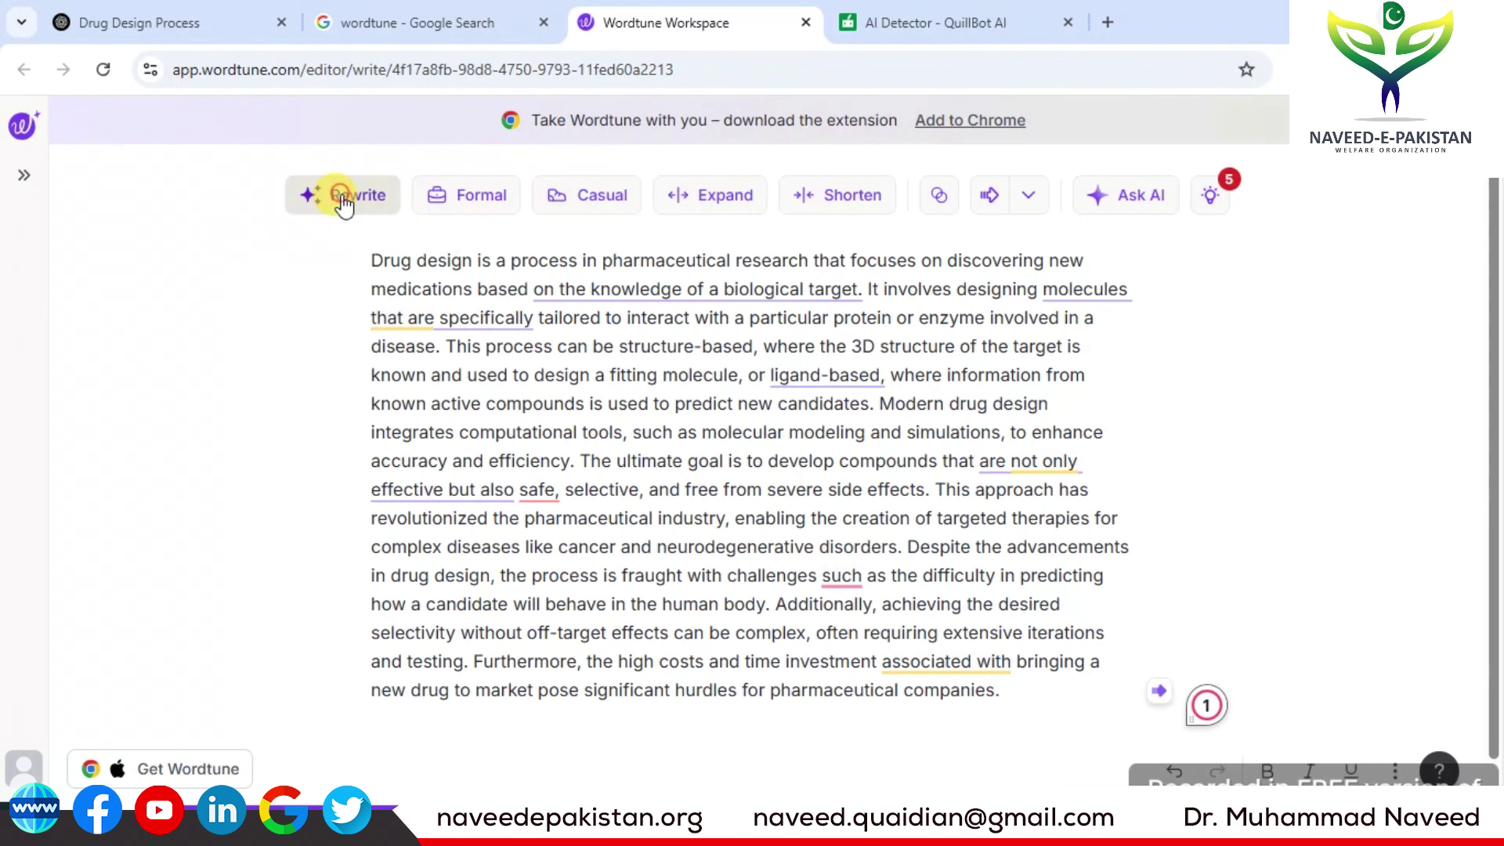
Step: Rewrite the last sentence with the suggestion beginning "Pharma companies also face significant hurdles"
{"action": "left_click", "coordinate": [342, 198]}
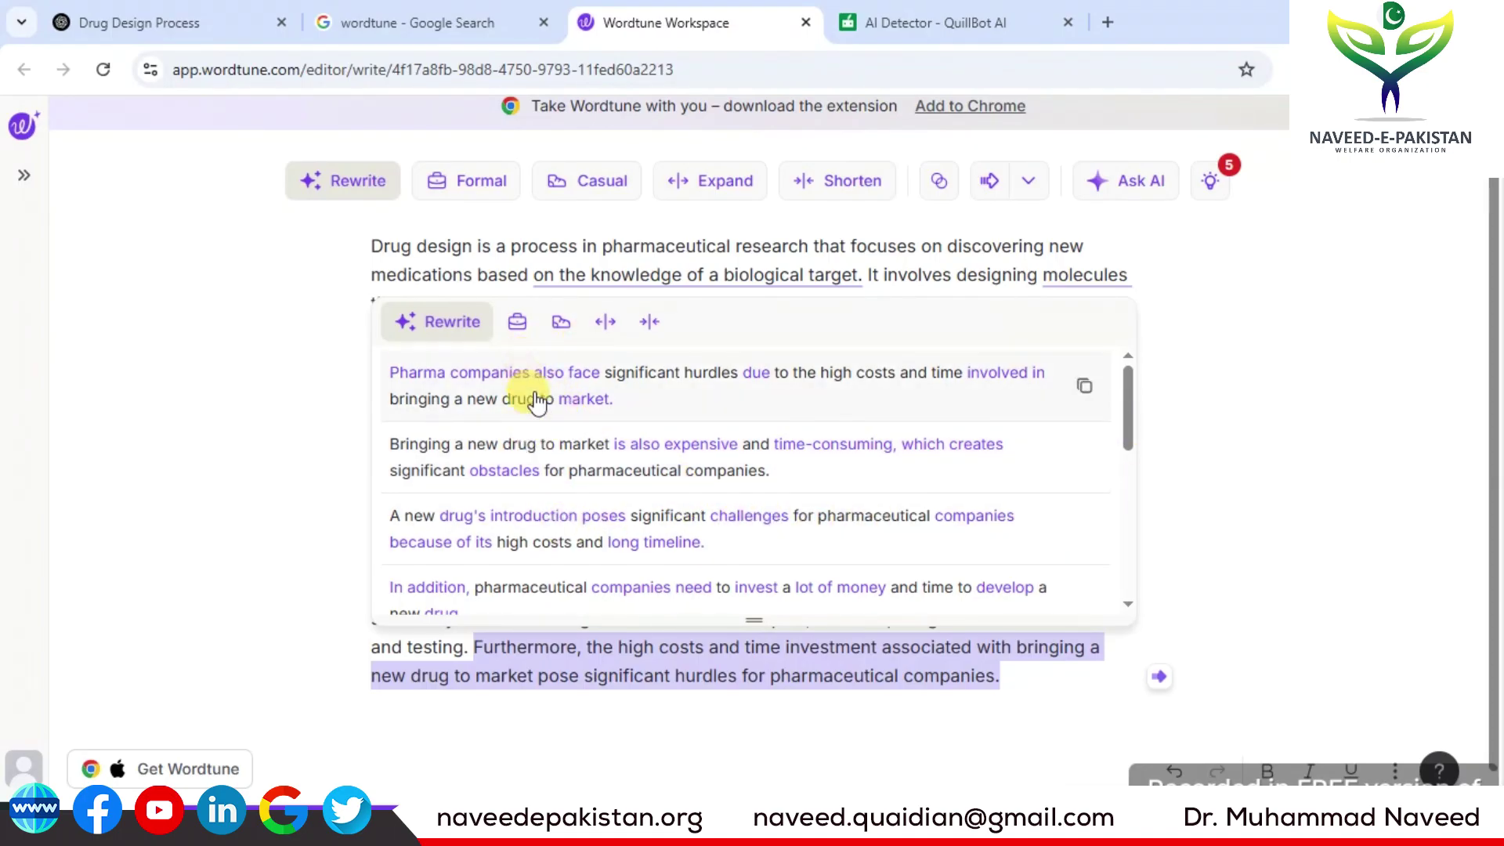
{"action": "scroll", "coordinate": [549, 580], "scroll_direction": "down", "scroll_amount": 1}
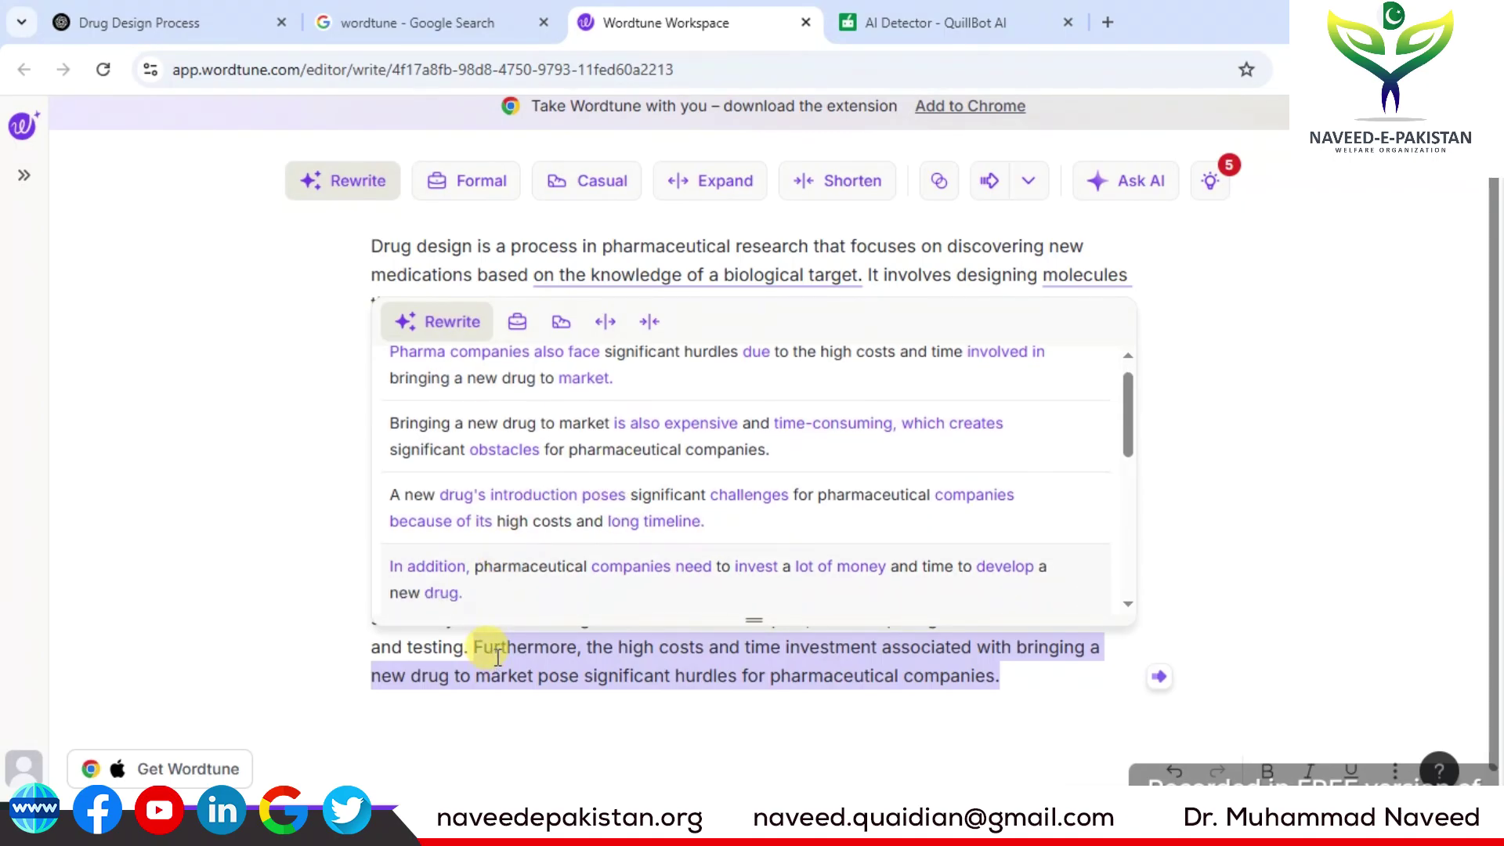
{"action": "scroll", "coordinate": [514, 395], "scroll_direction": "up", "scroll_amount": 1}
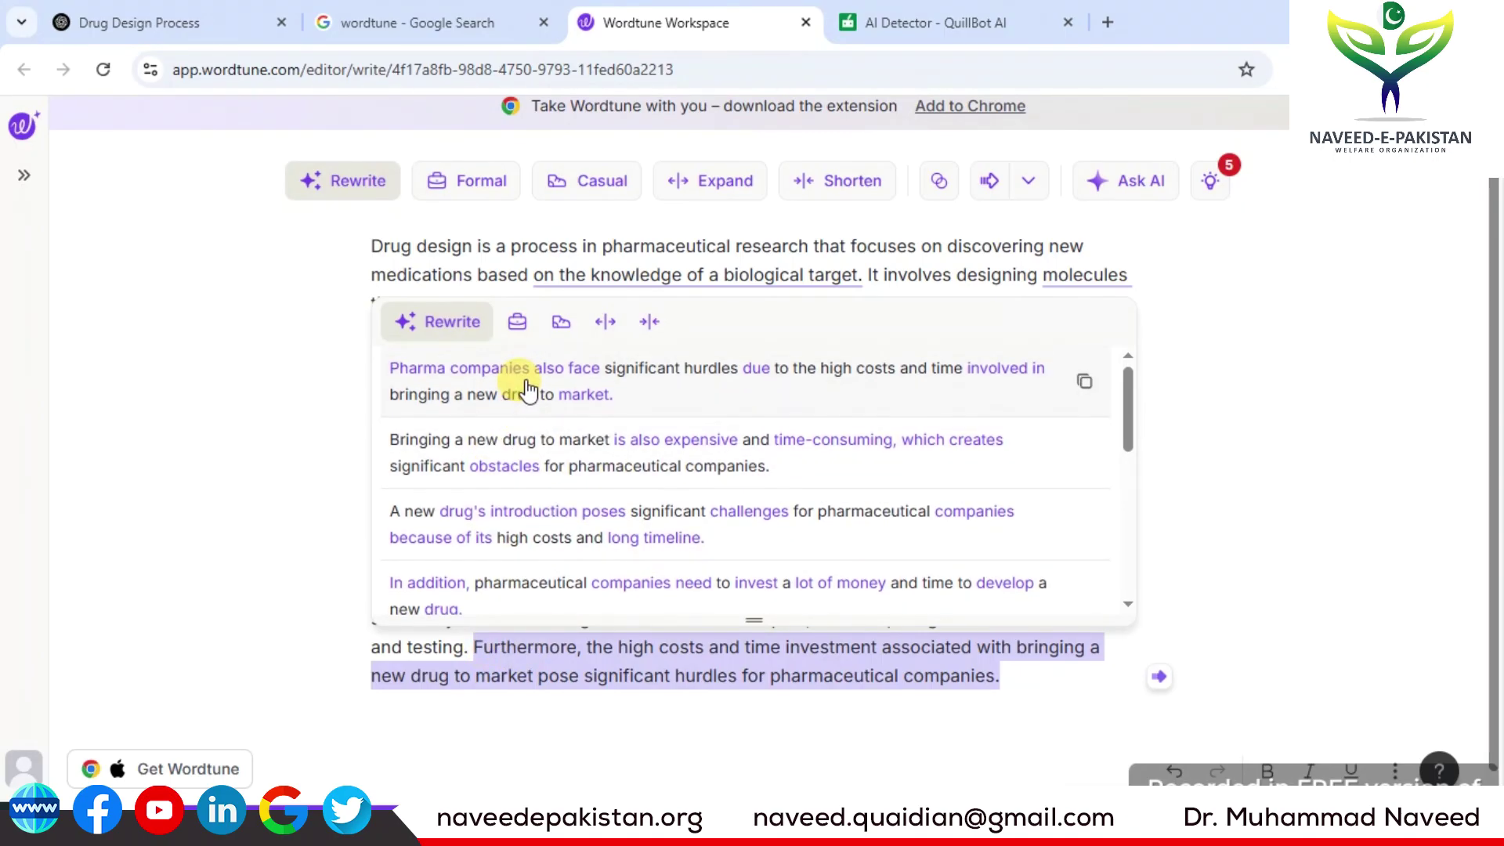
{"action": "left_click", "coordinate": [532, 377]}
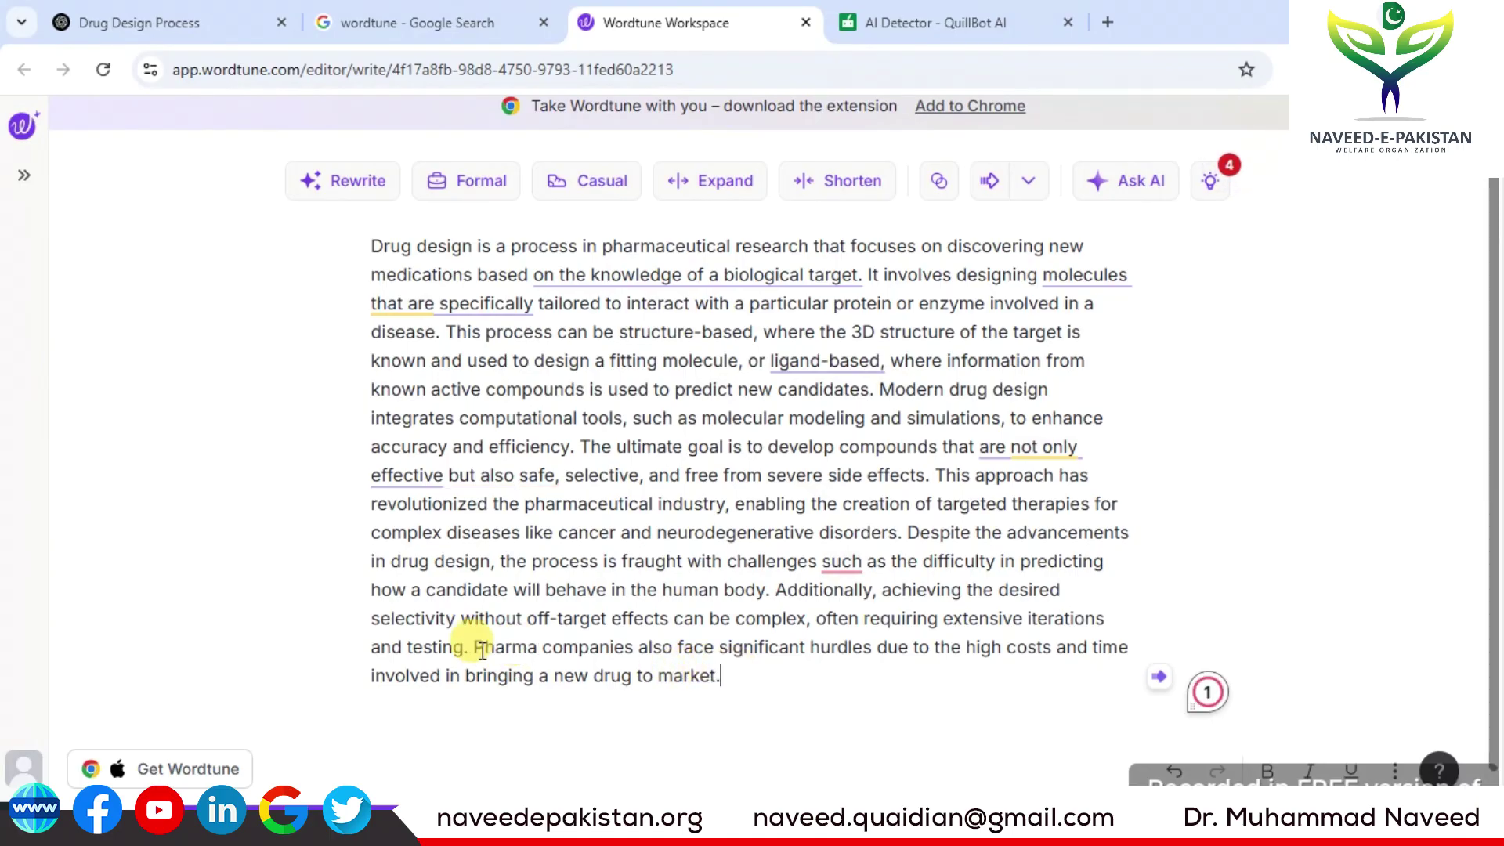
Step: Replace the last sentence with the formal version beginning "Pharmaceutical companies also face significant obstacles", and preview its casual alternatives without applying one
{"action": "left_click", "coordinate": [467, 186]}
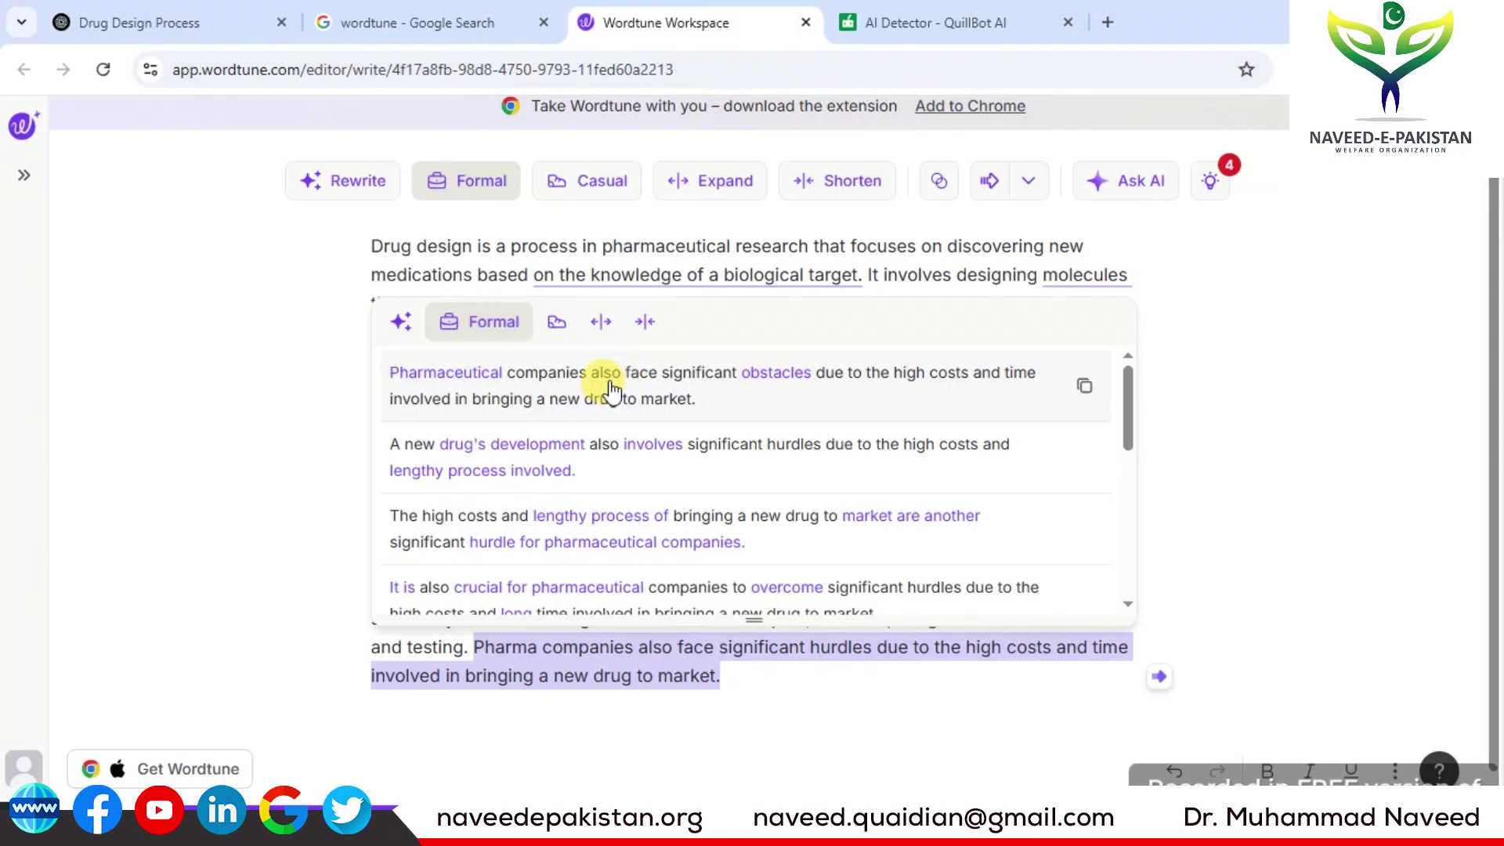
{"action": "scroll", "coordinate": [504, 596], "scroll_direction": "down", "scroll_amount": 1}
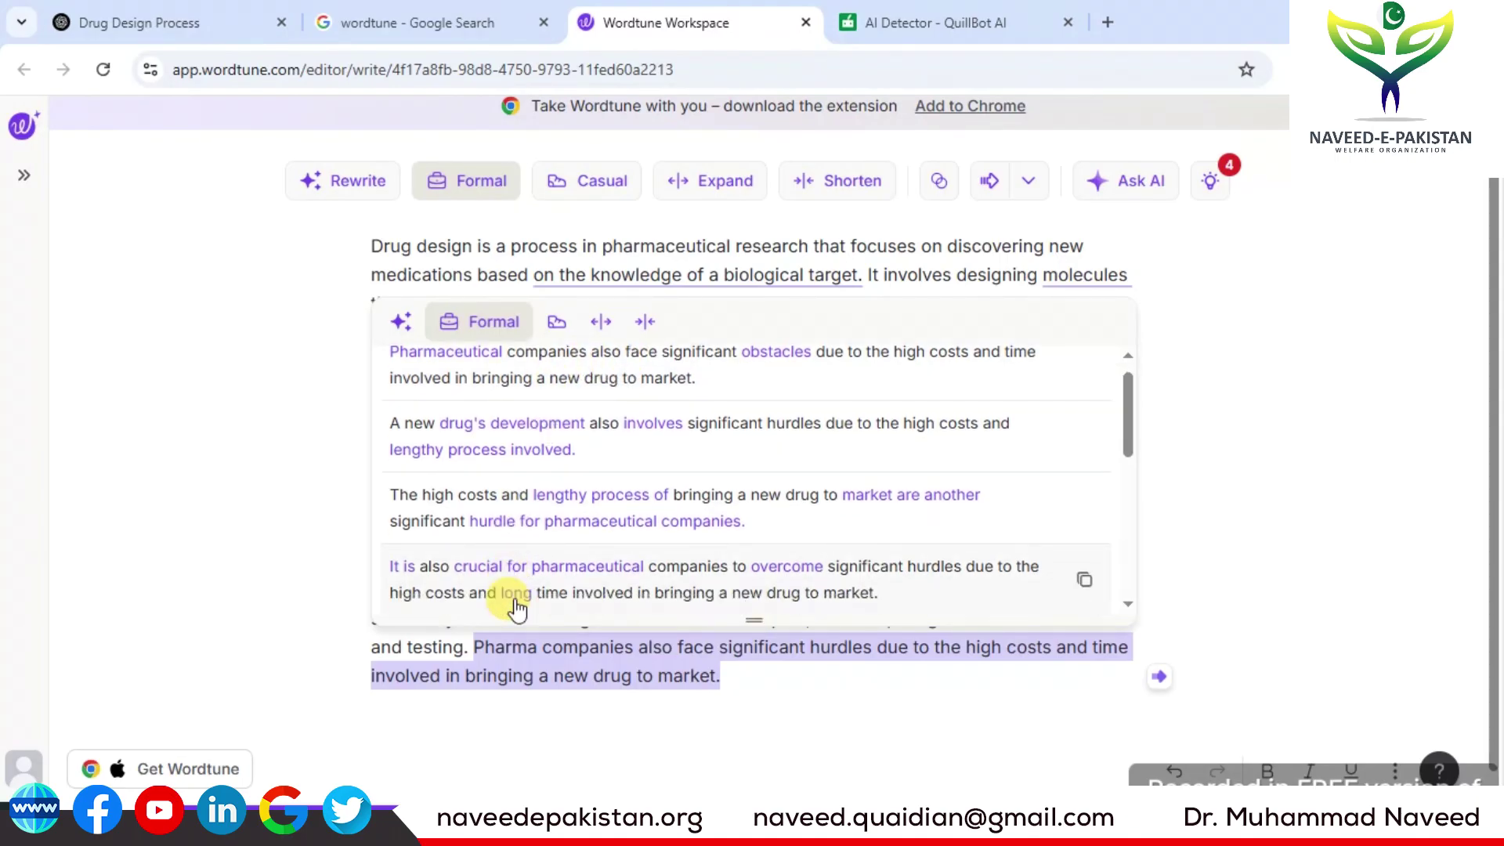
{"action": "scroll", "coordinate": [532, 400], "scroll_direction": "up", "scroll_amount": 1}
{"action": "left_click", "coordinate": [527, 378]}
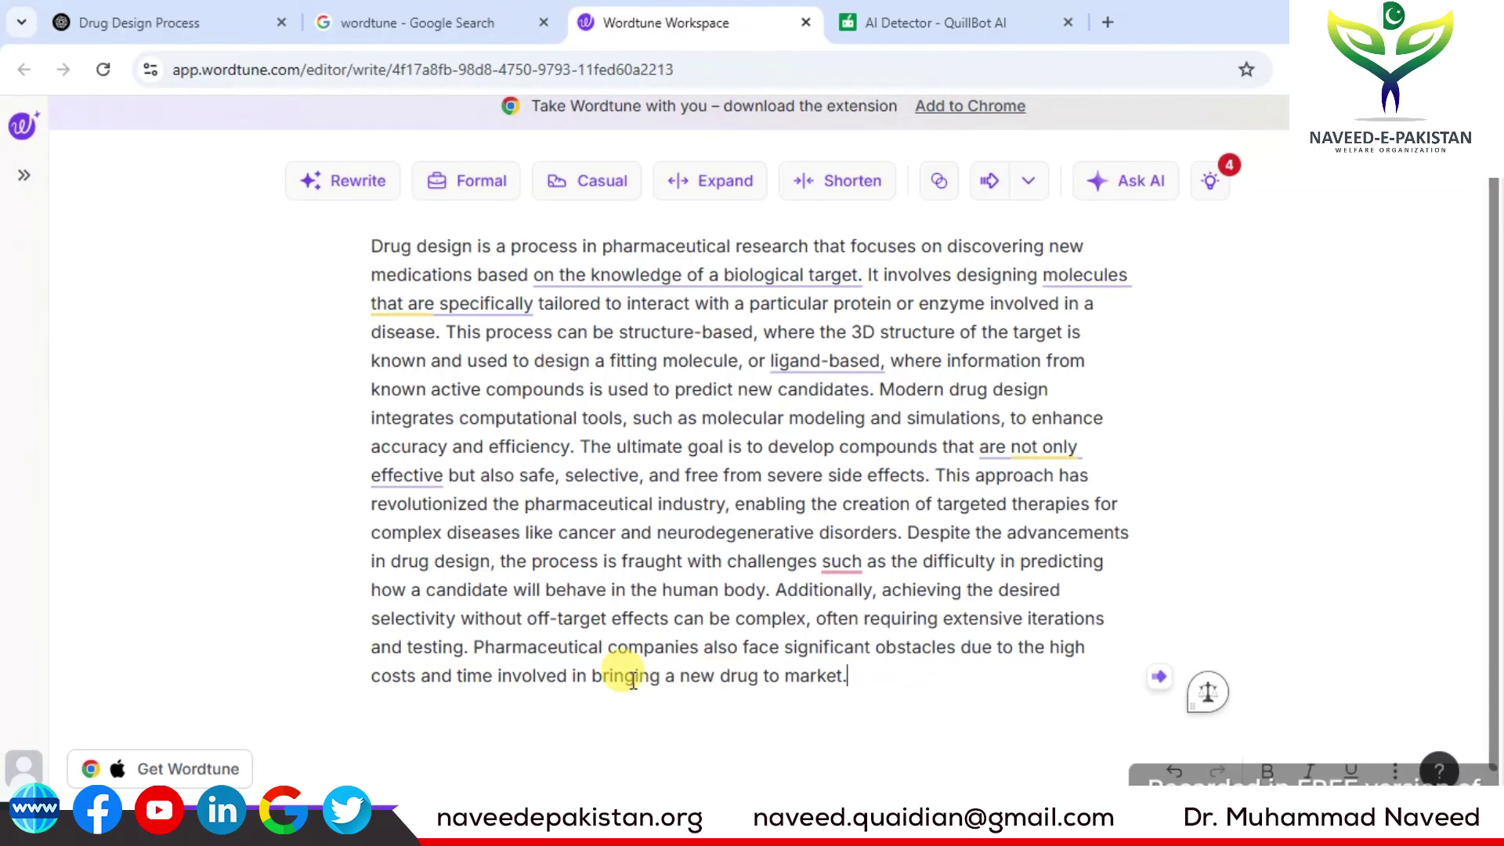
{"action": "left_click", "coordinate": [593, 192]}
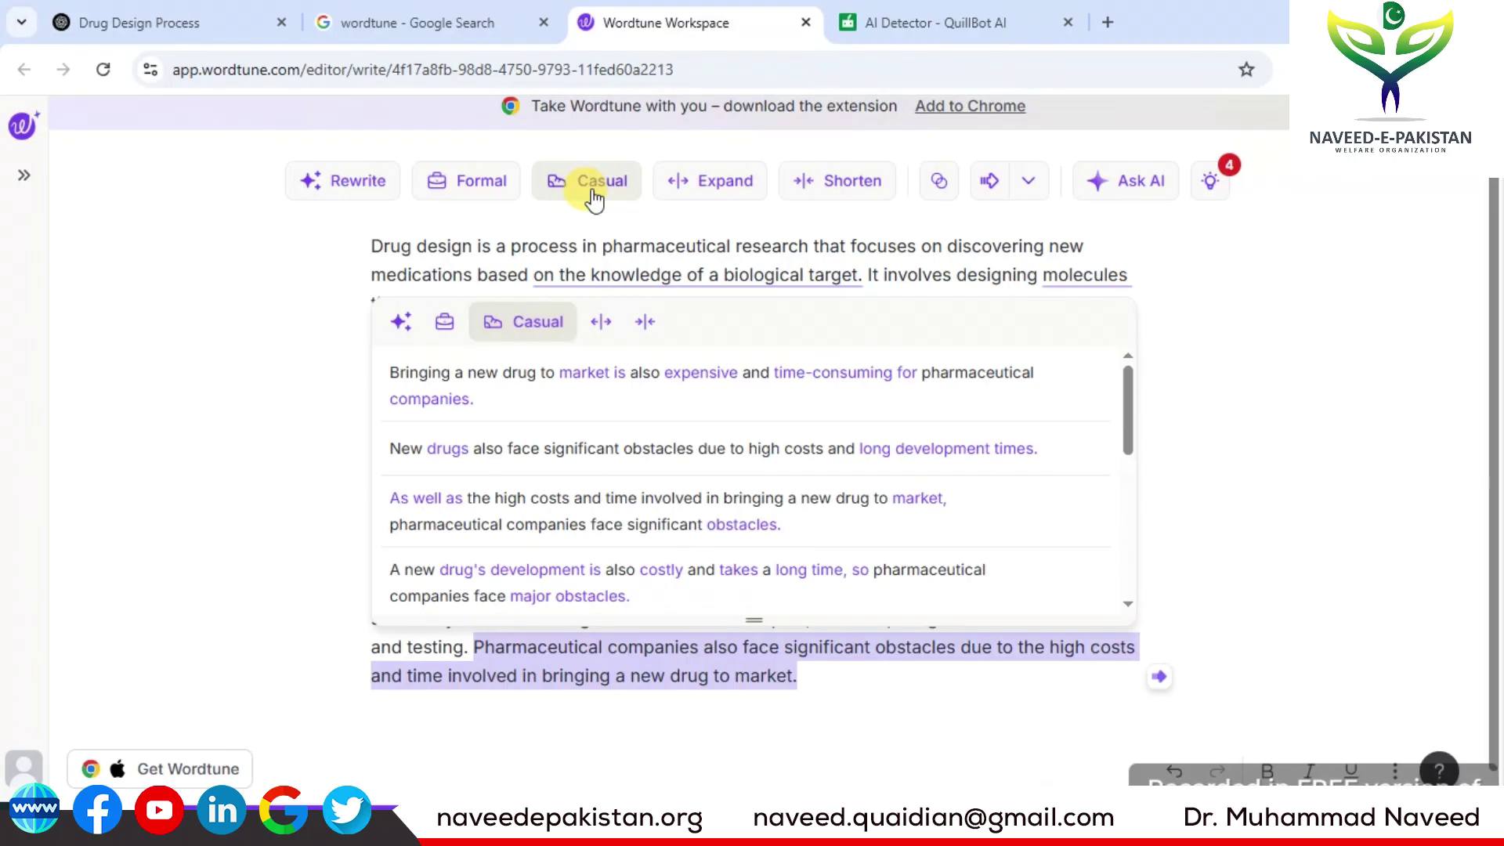
{"action": "left_click", "coordinate": [299, 336]}
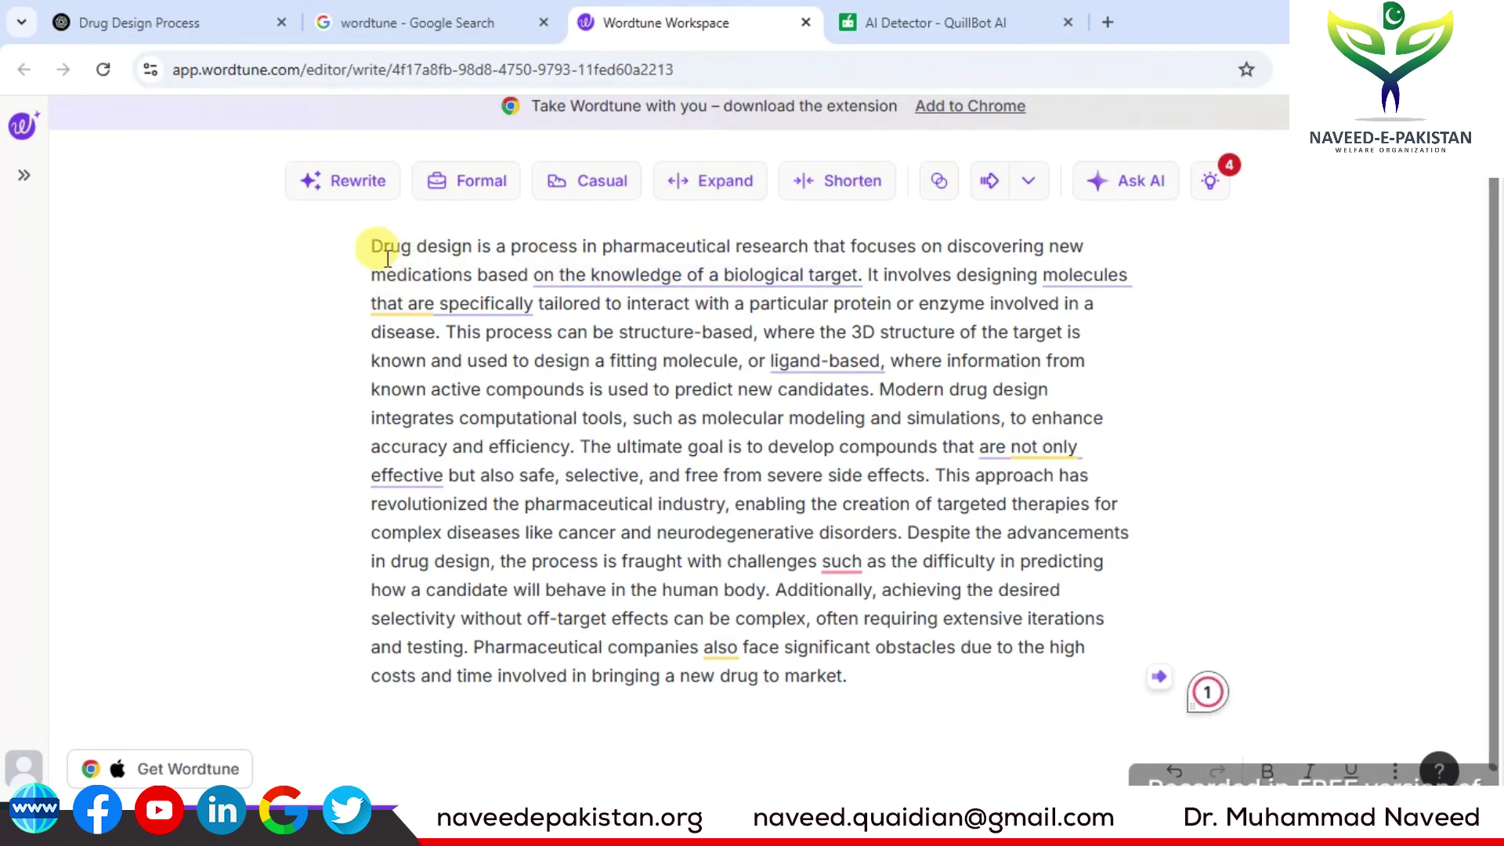
Step: Run Shorten on the whole text and apply the first suggestion to each of the first two sentences only
{"action": "left_click_drag", "start_coordinate": [371, 245], "coordinate": [868, 673]}
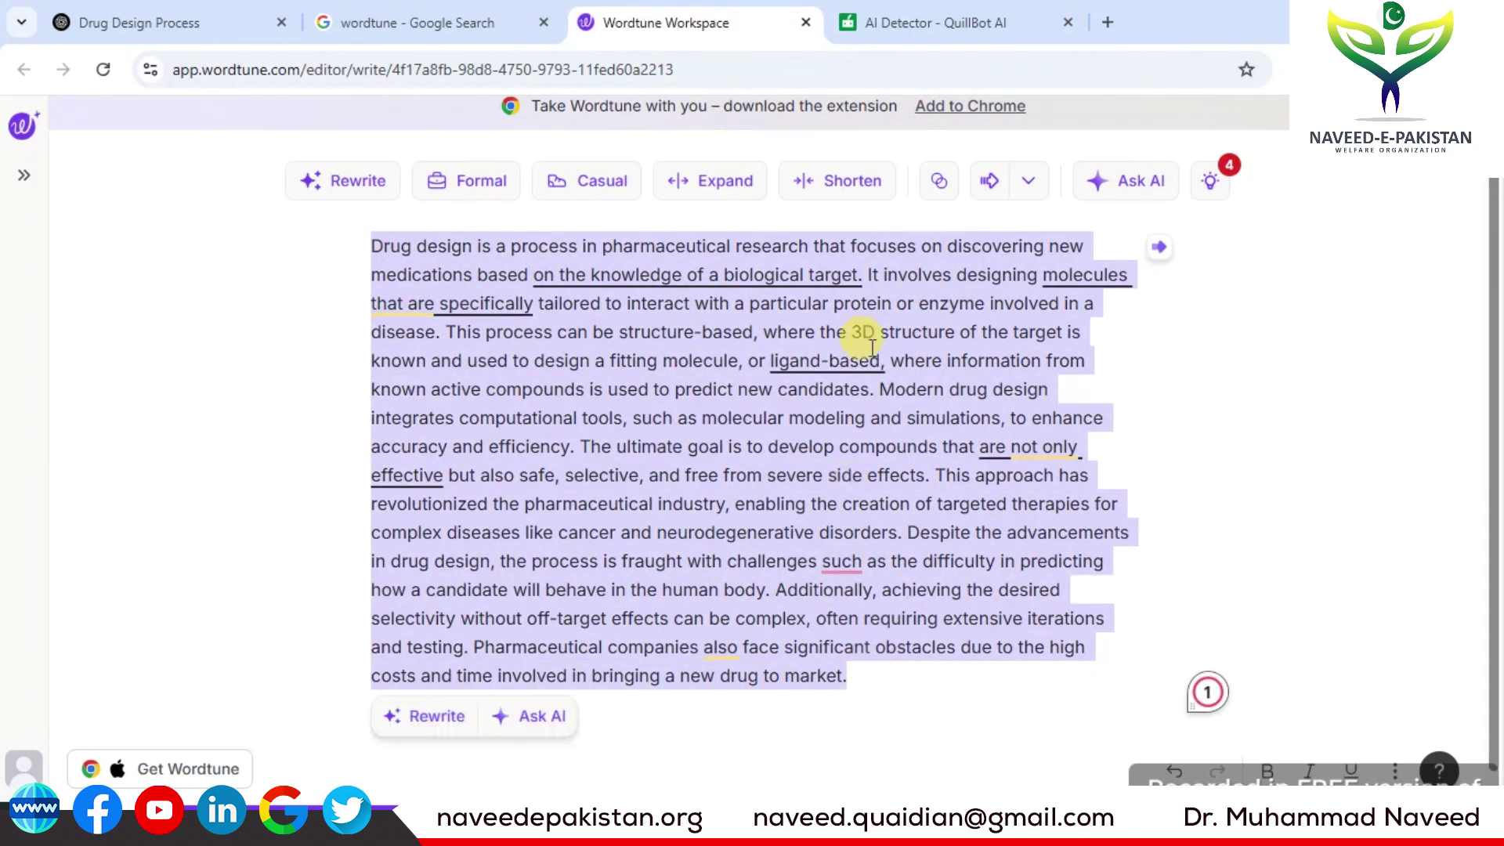
{"action": "left_click", "coordinate": [845, 186]}
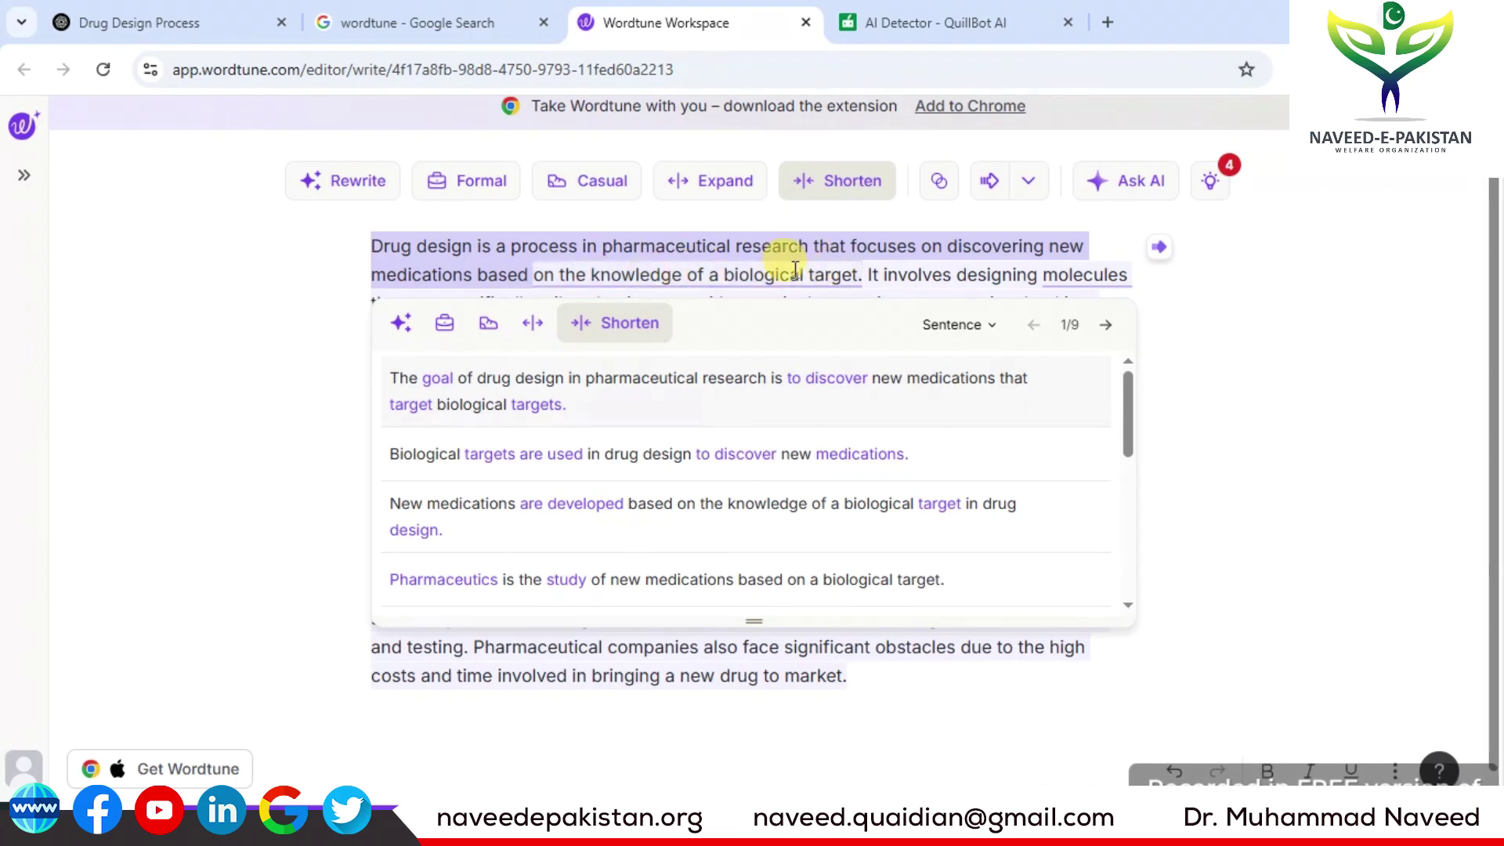
{"action": "left_click", "coordinate": [678, 401]}
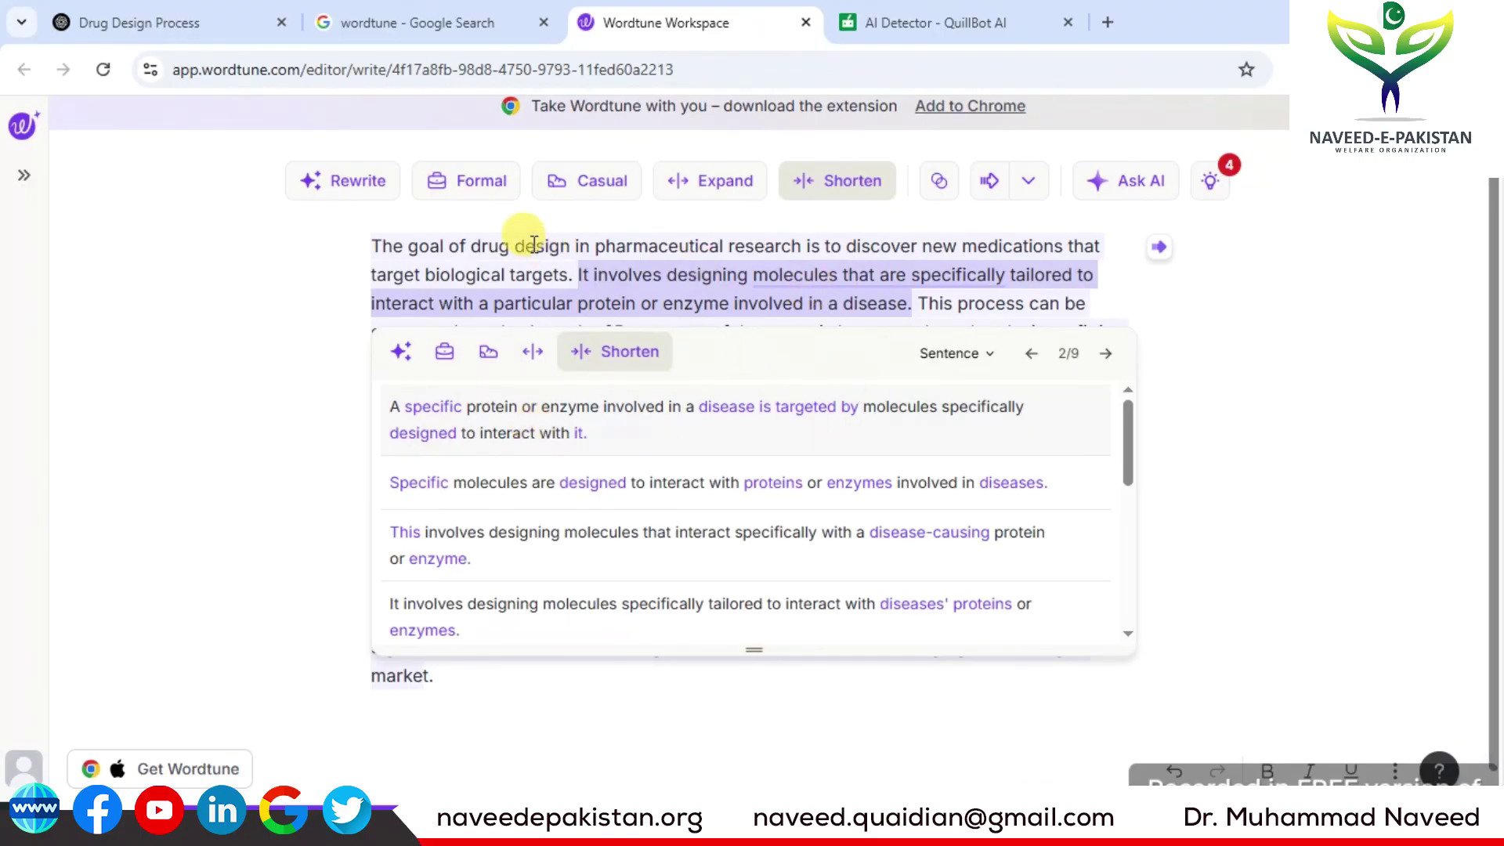
{"action": "left_click", "coordinate": [609, 430]}
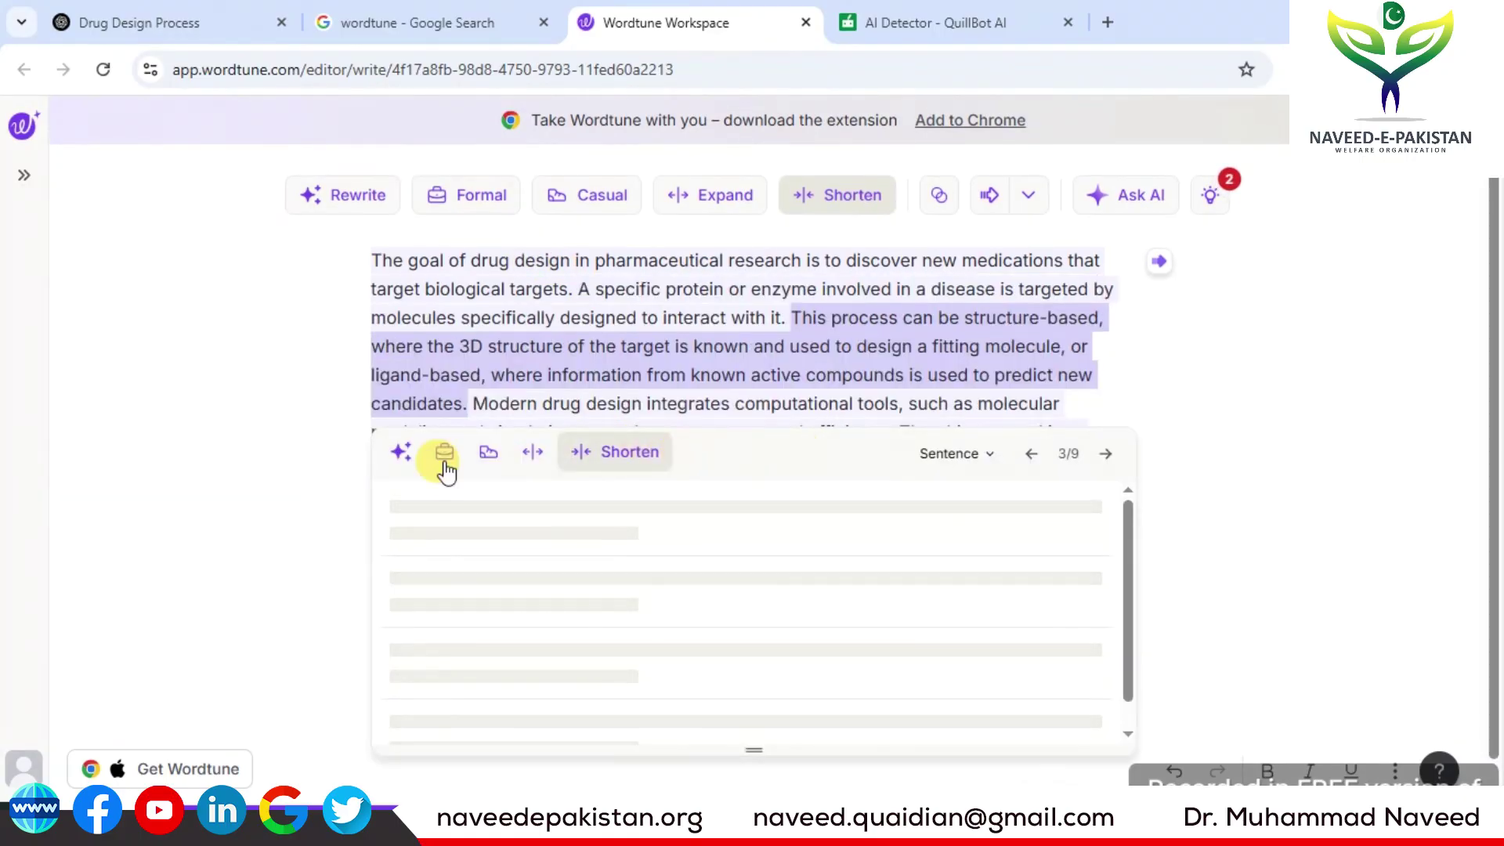
{"action": "left_click", "coordinate": [257, 511]}
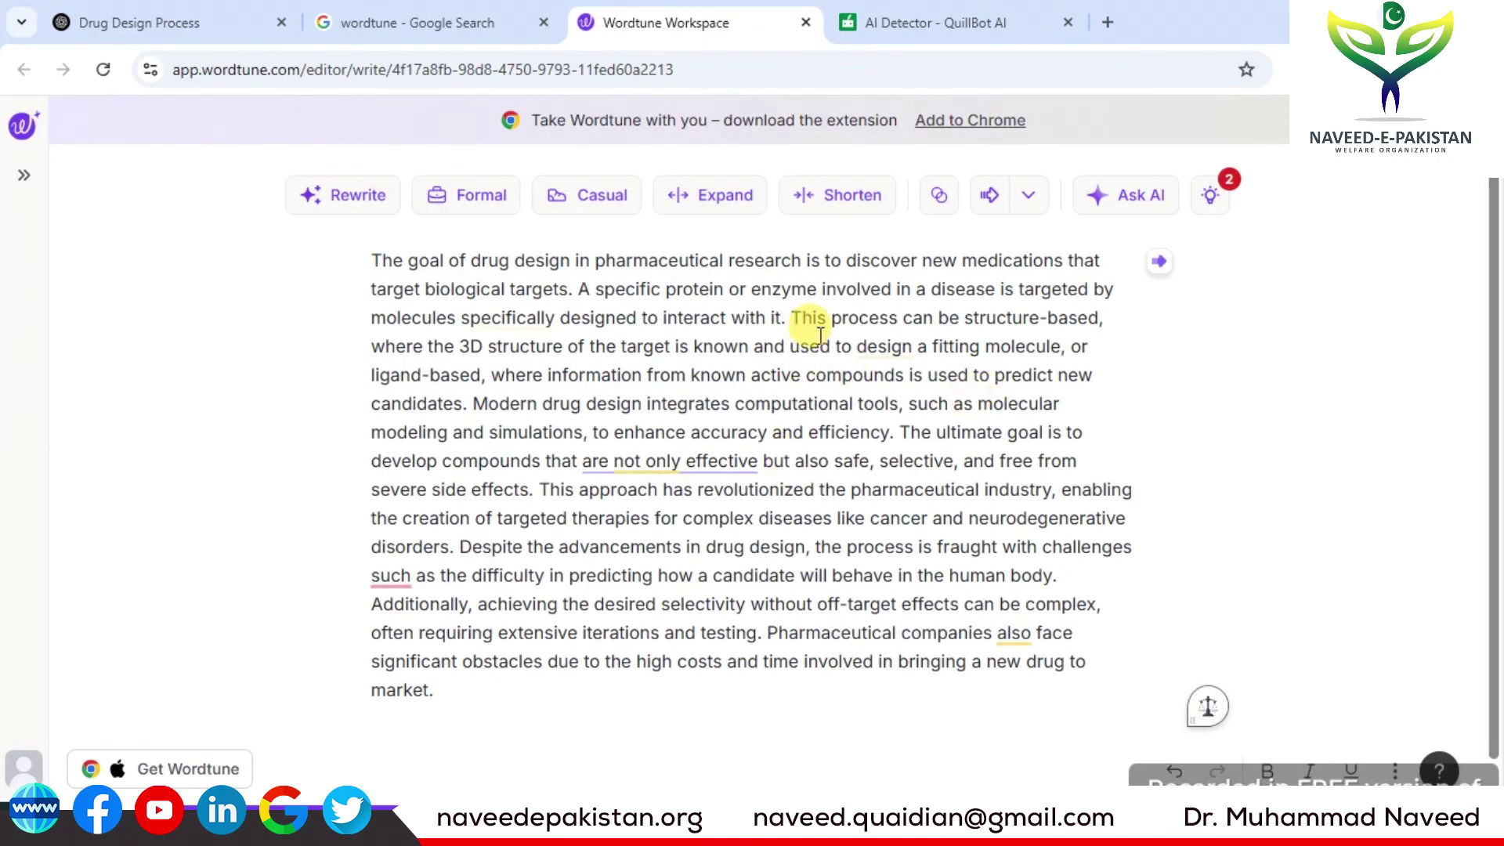
Step: Apply all proofreading fixes, and replace the whole text with Ask AI's "Fix any grammar mistakes" version
{"action": "left_click", "coordinate": [1211, 200]}
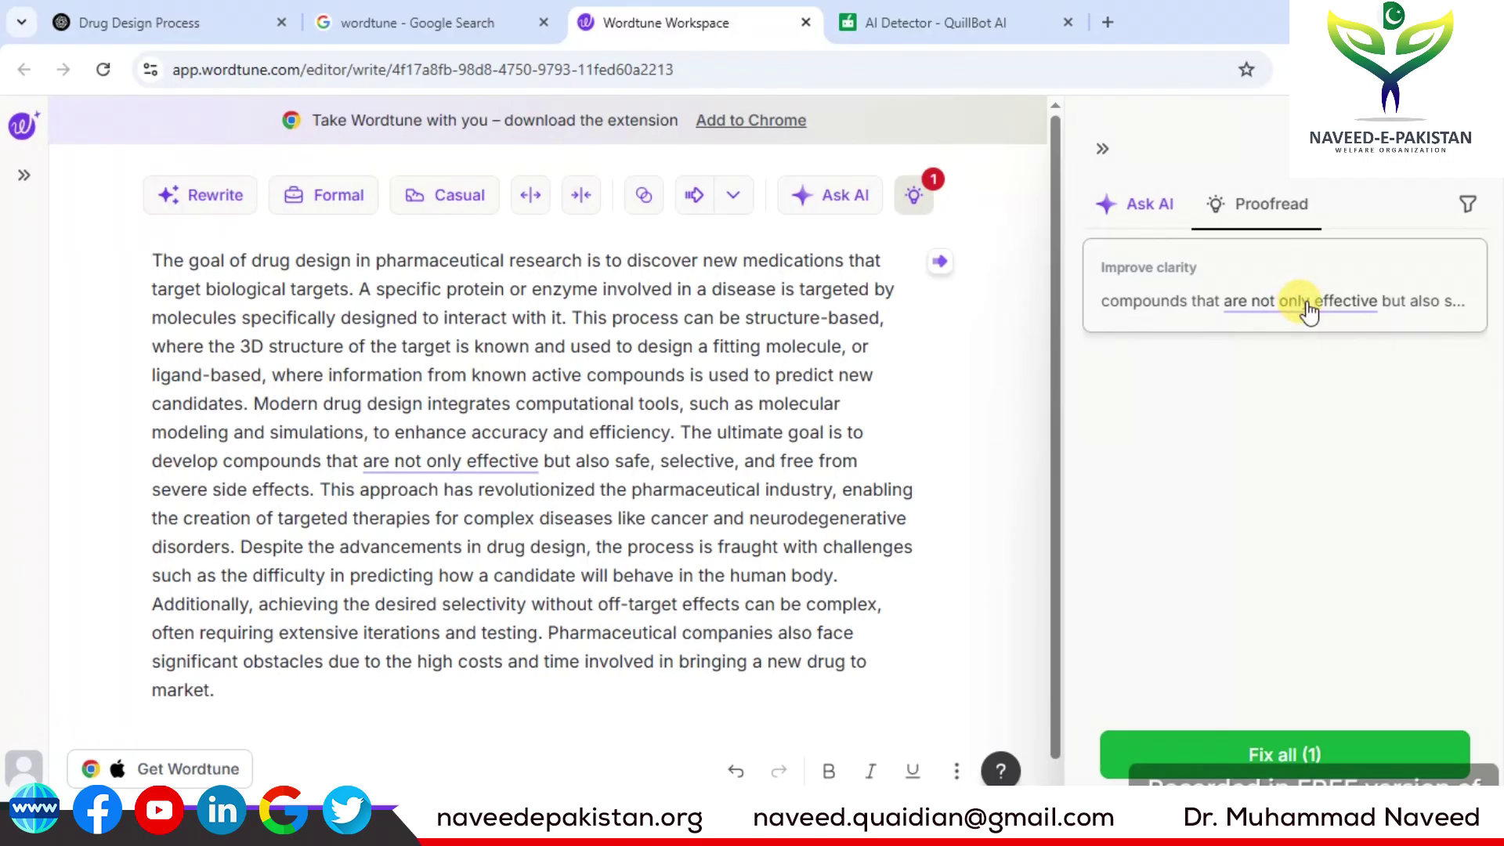
{"action": "left_click", "coordinate": [1277, 753]}
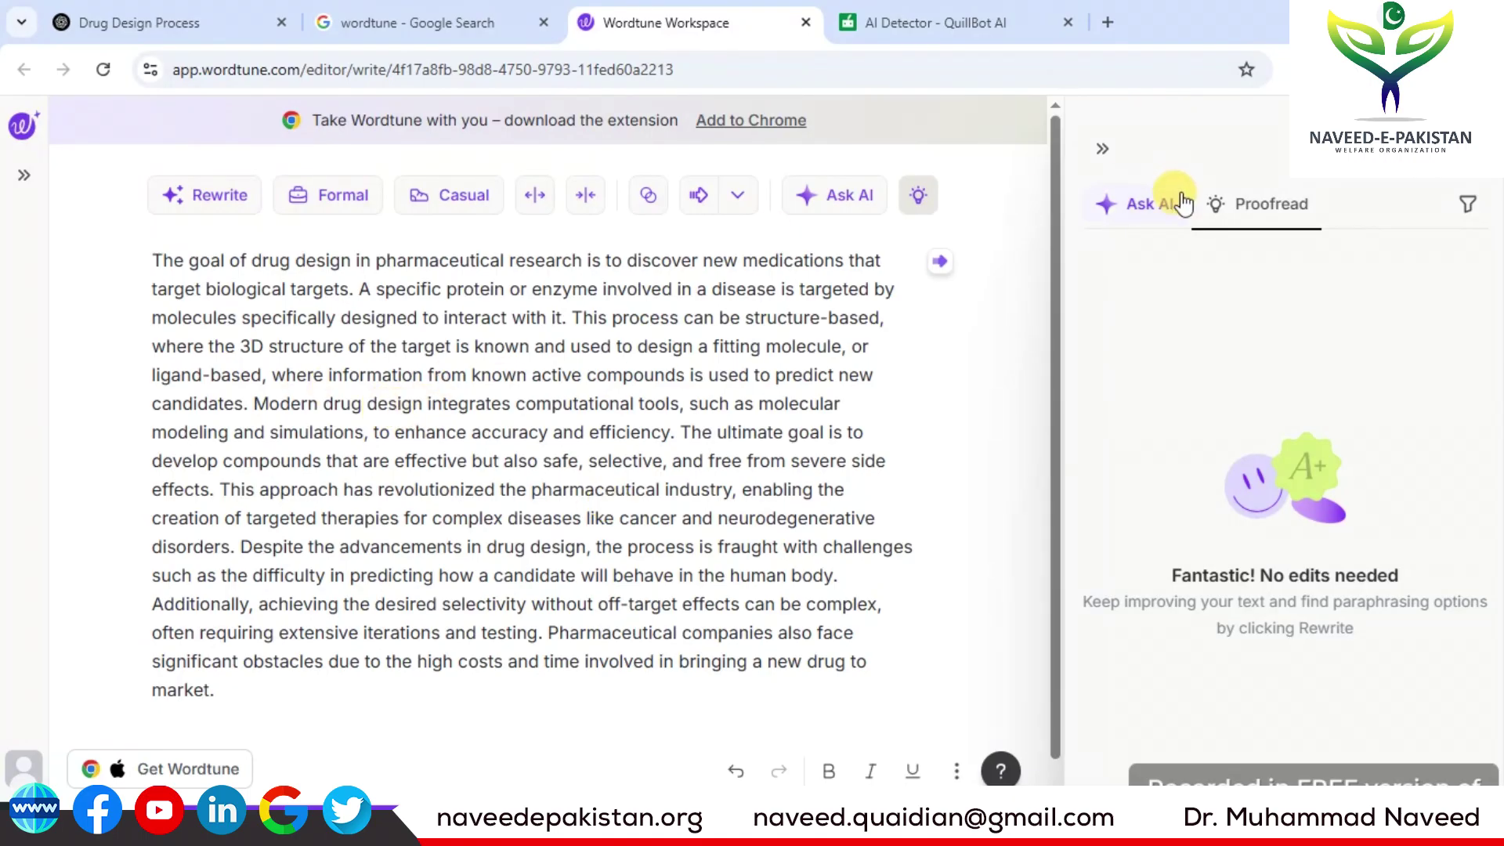
{"action": "left_click", "coordinate": [1152, 205]}
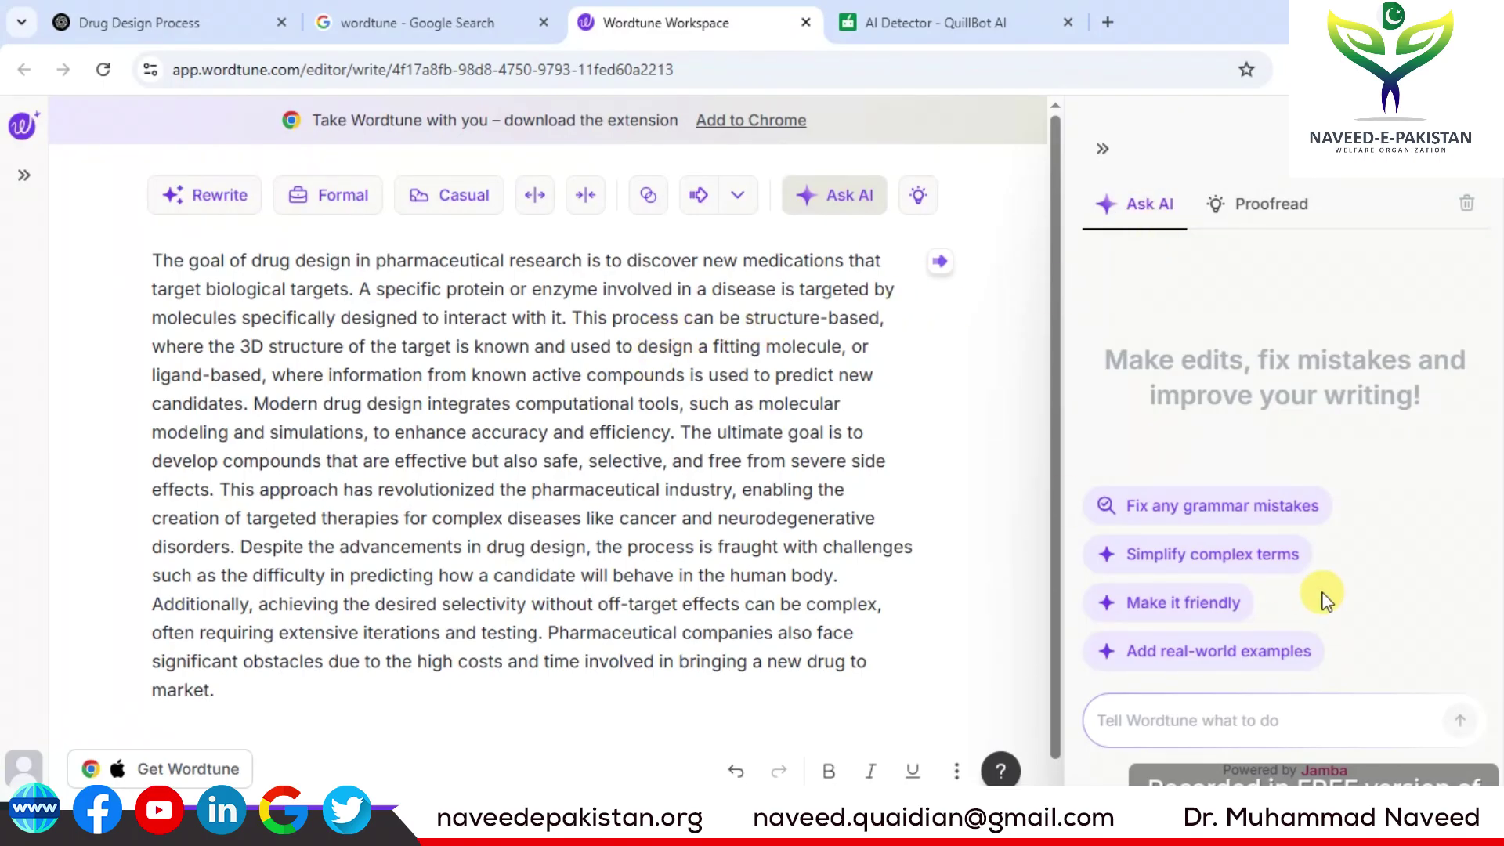
{"action": "key", "text": "ctrl+a"}
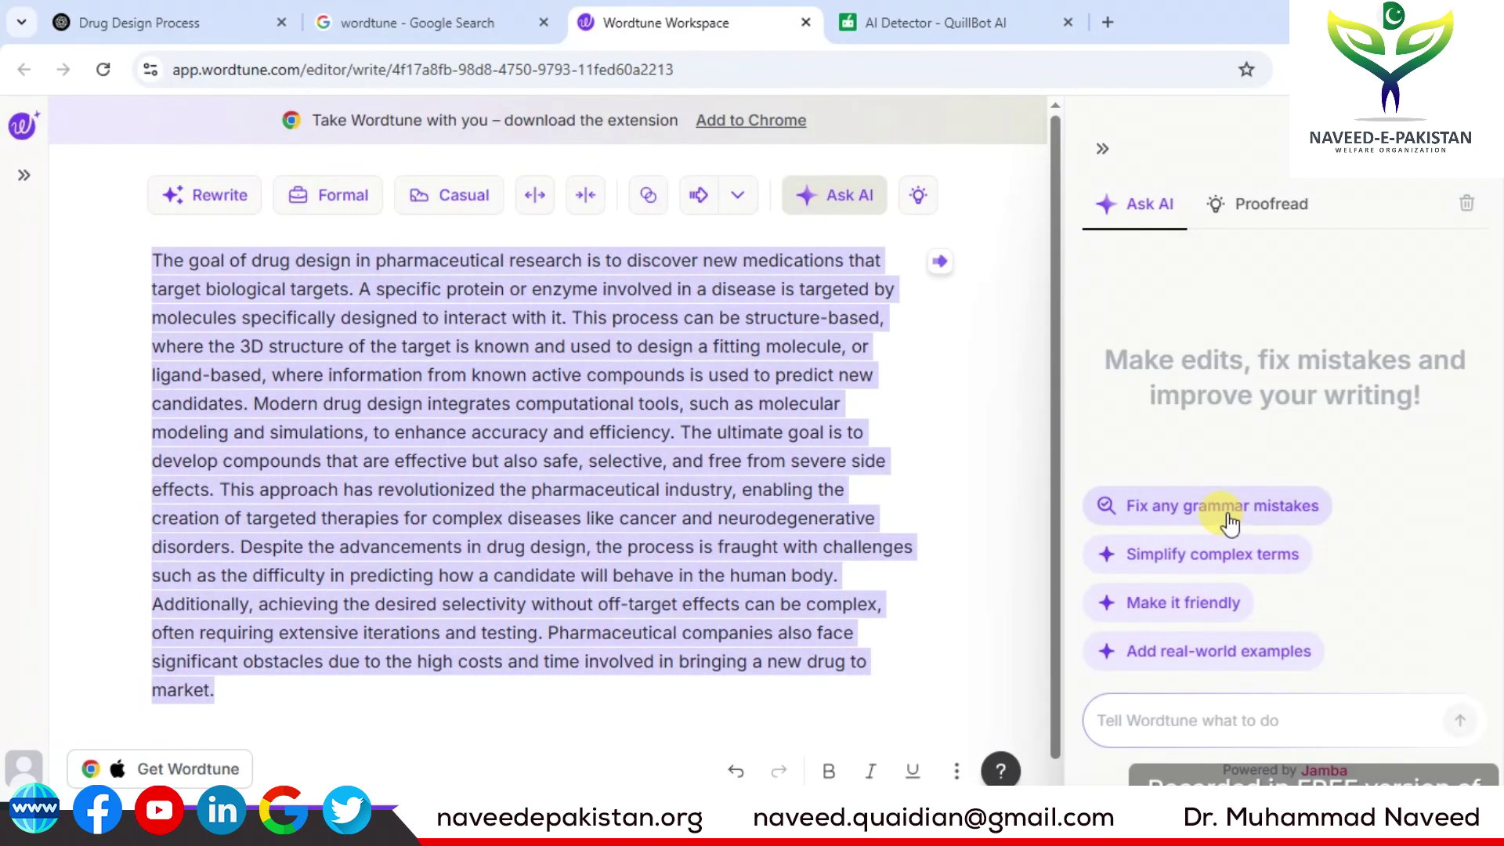
{"action": "left_click", "coordinate": [1230, 520]}
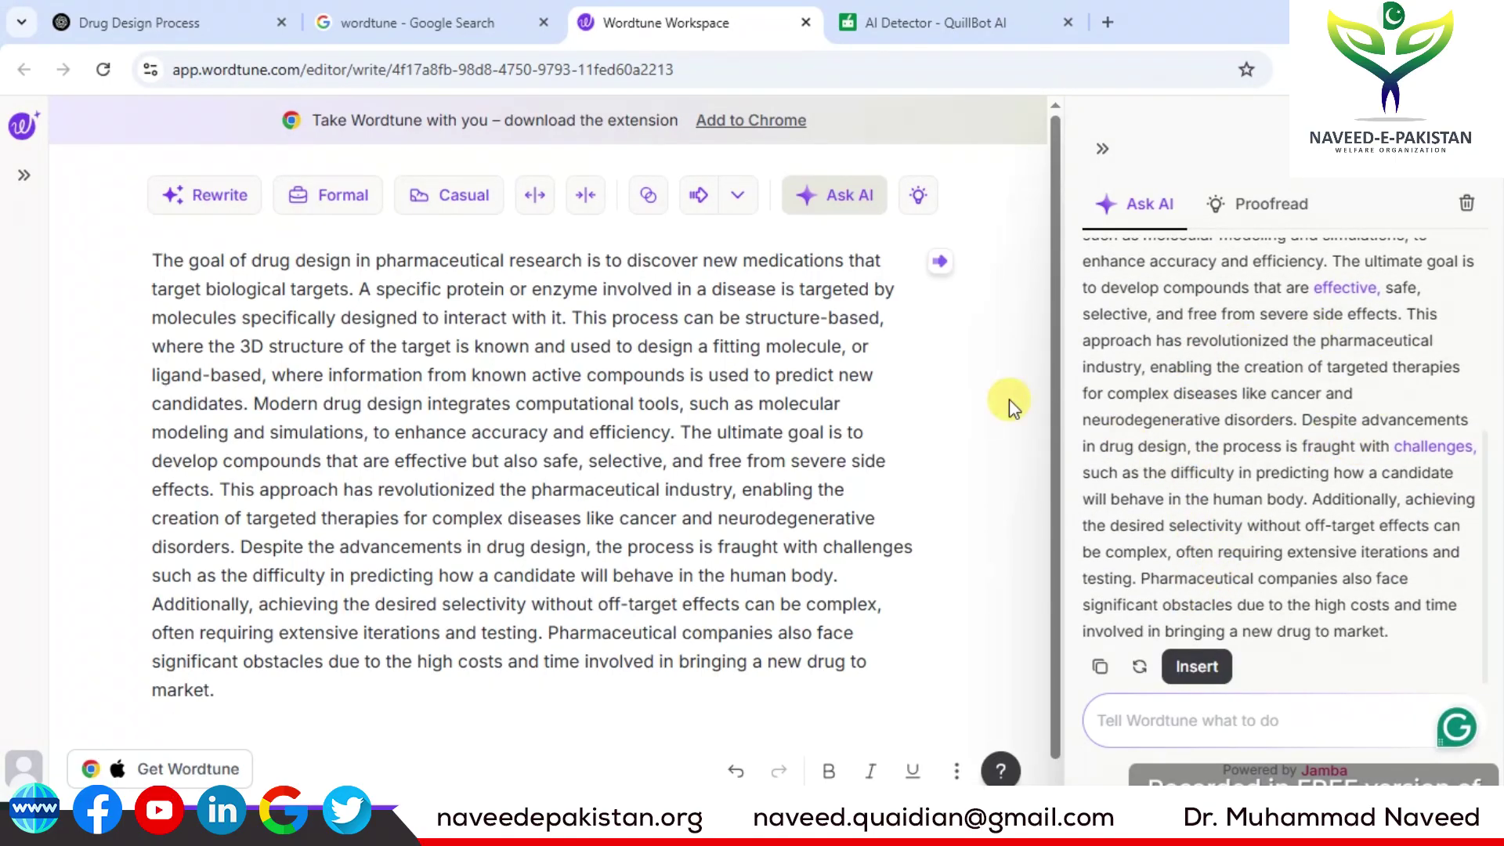
{"action": "left_click", "coordinate": [1197, 667]}
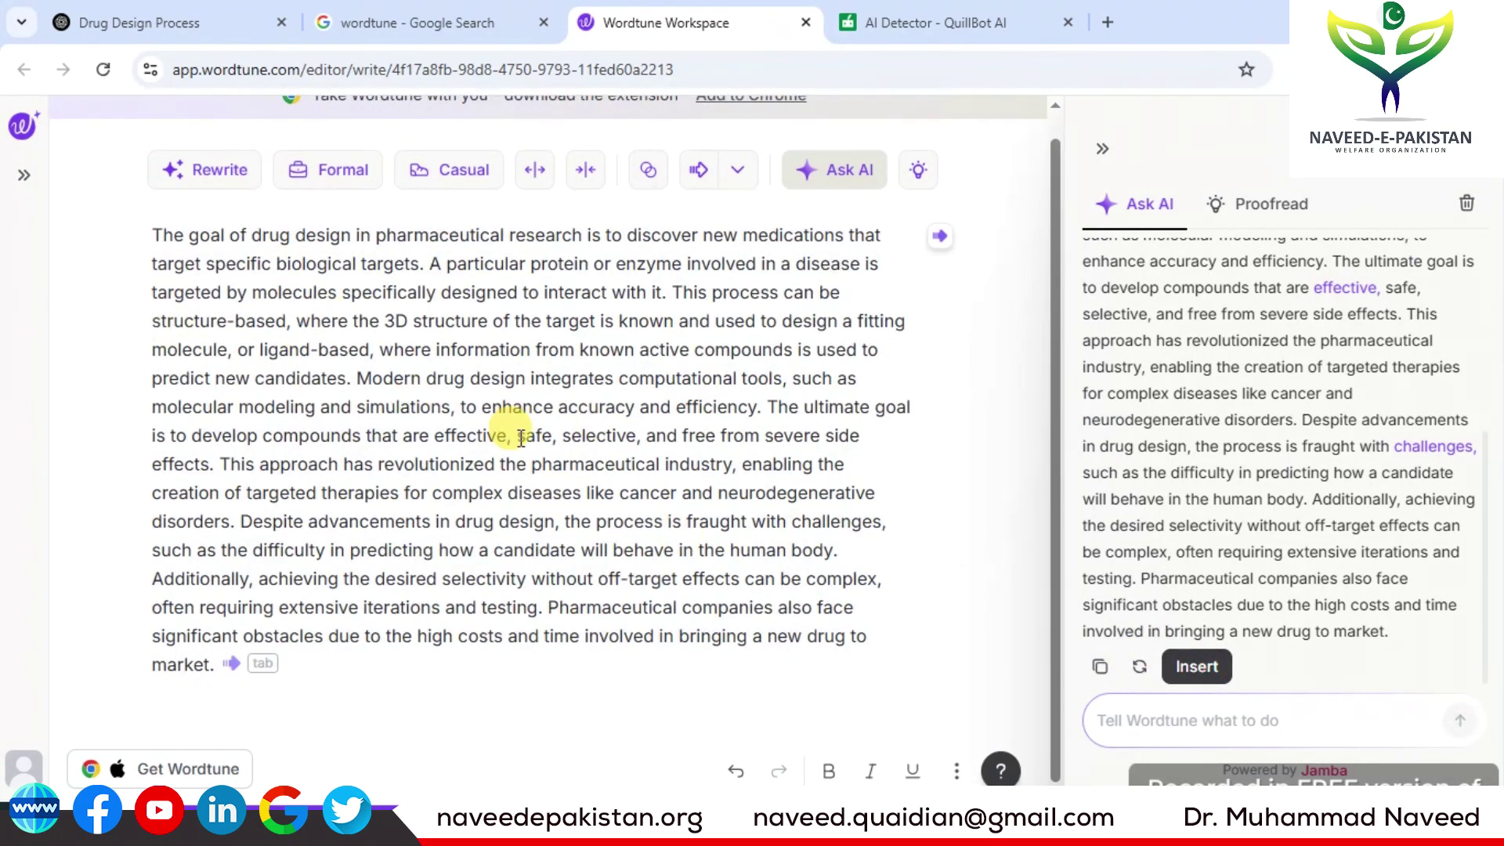
Step: Clear the Ask AI conversation, and replace the whole text with Ask AI's "Make conclusion clearer" version
{"action": "scroll", "coordinate": [503, 423], "scroll_direction": "up", "scroll_amount": 1}
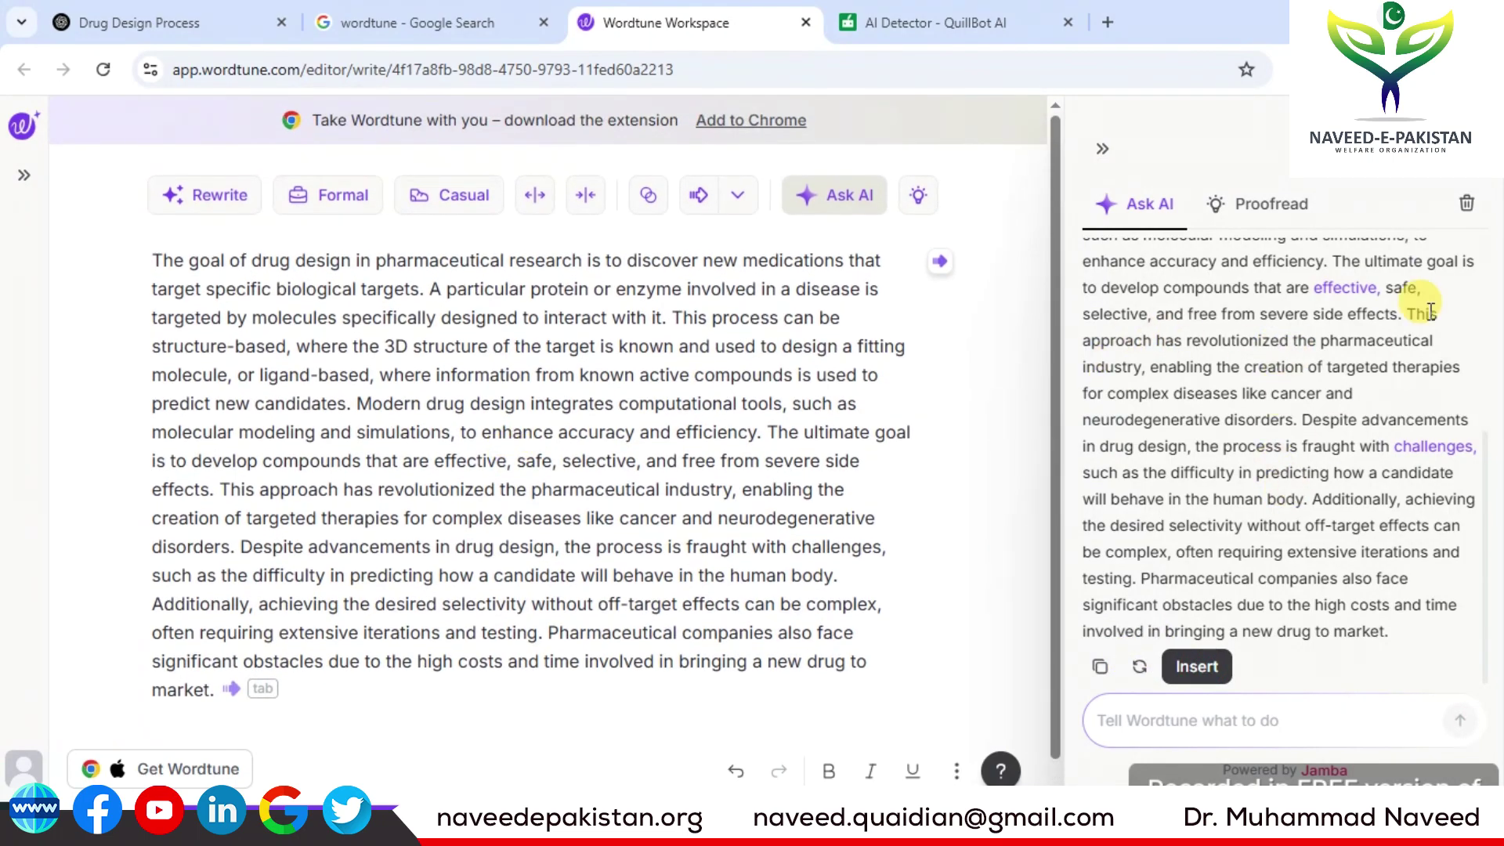
{"action": "left_click", "coordinate": [1466, 203]}
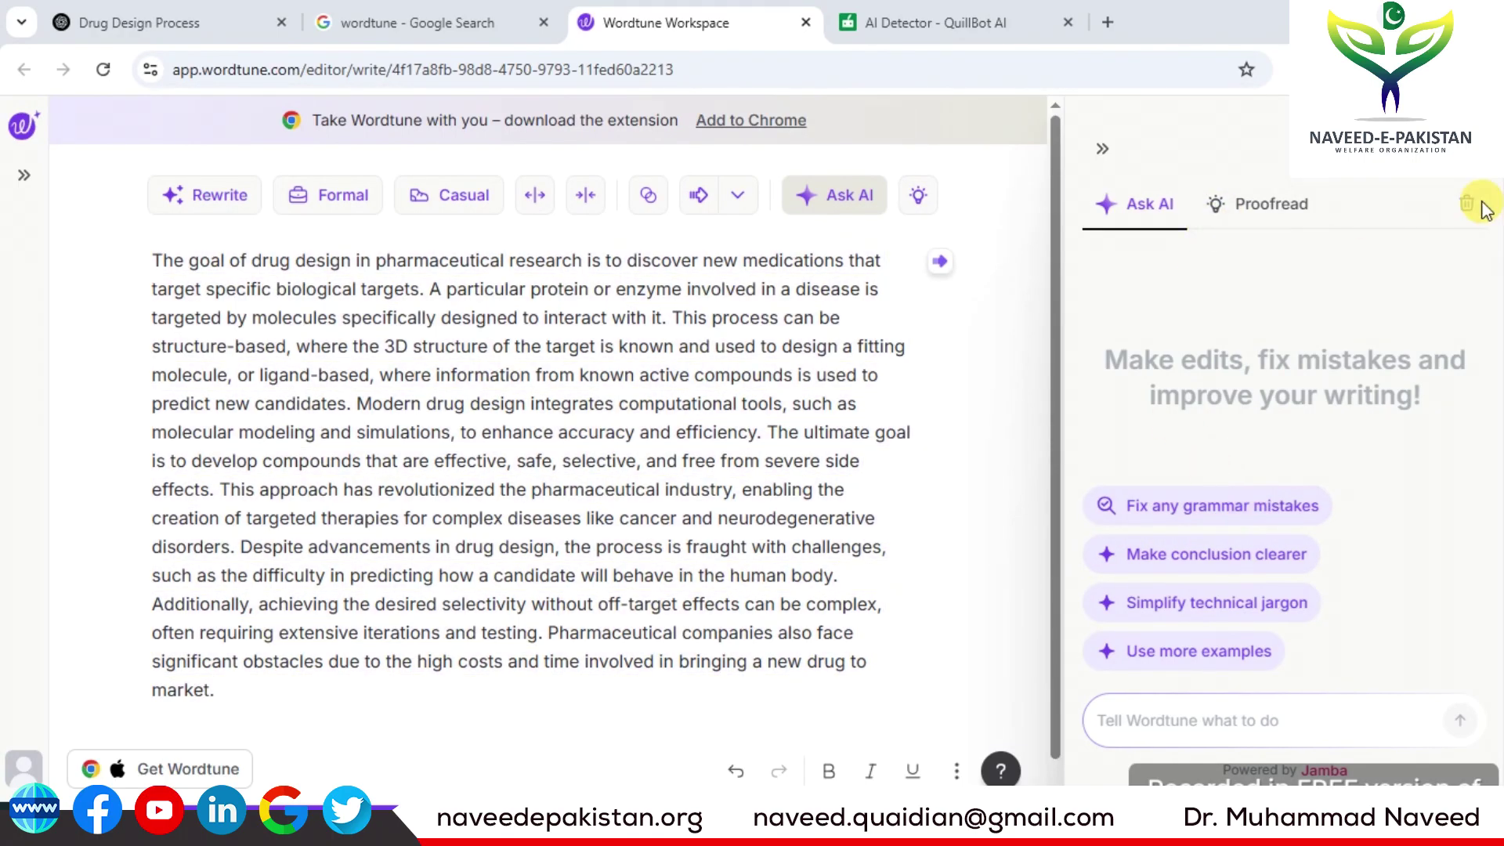
{"action": "left_click", "coordinate": [1234, 519]}
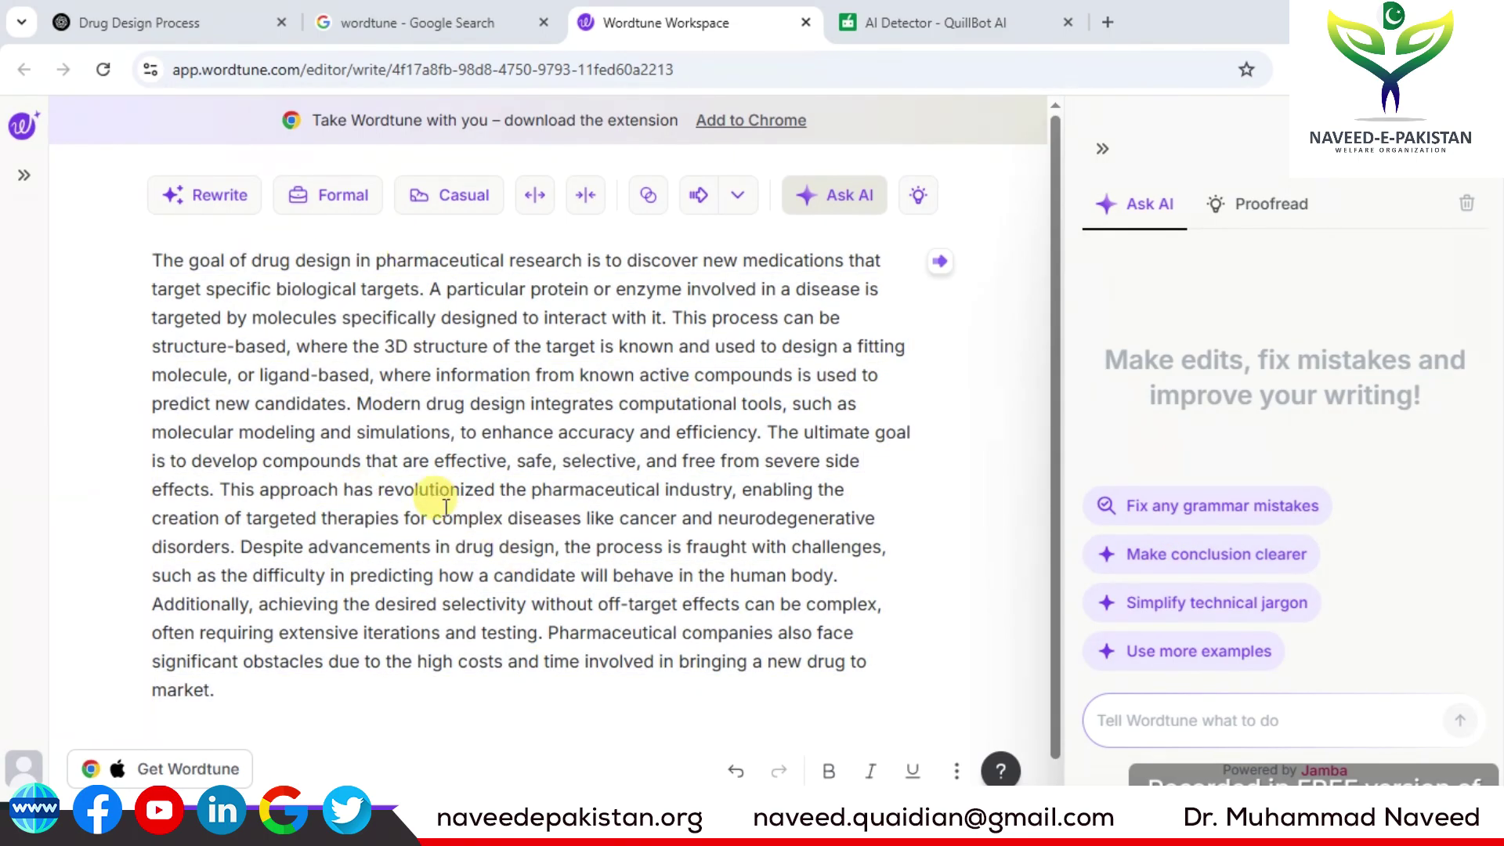
{"action": "left_click", "coordinate": [1184, 555]}
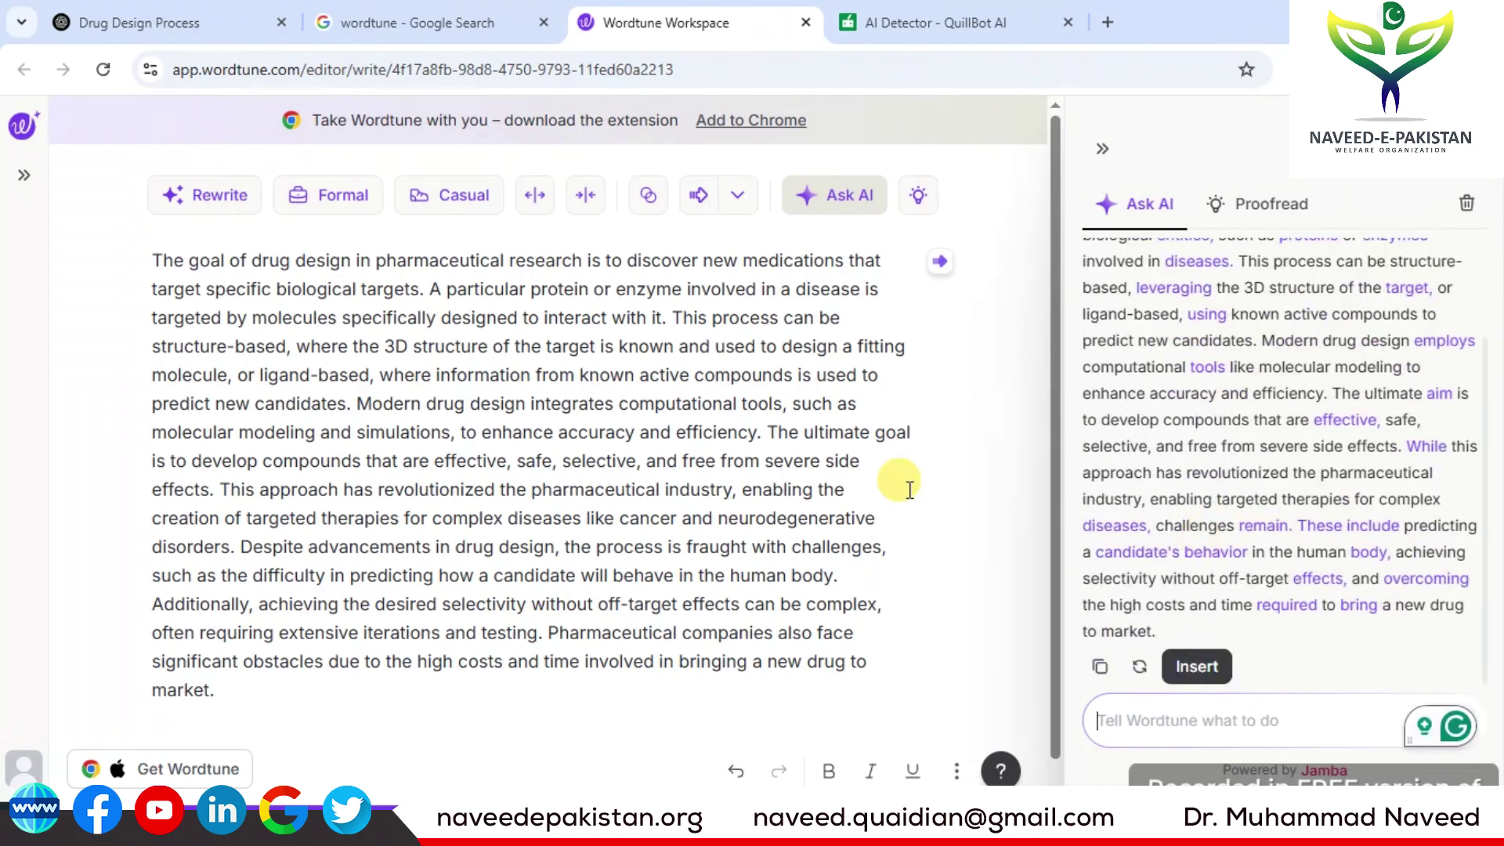
{"action": "left_click", "coordinate": [1200, 668]}
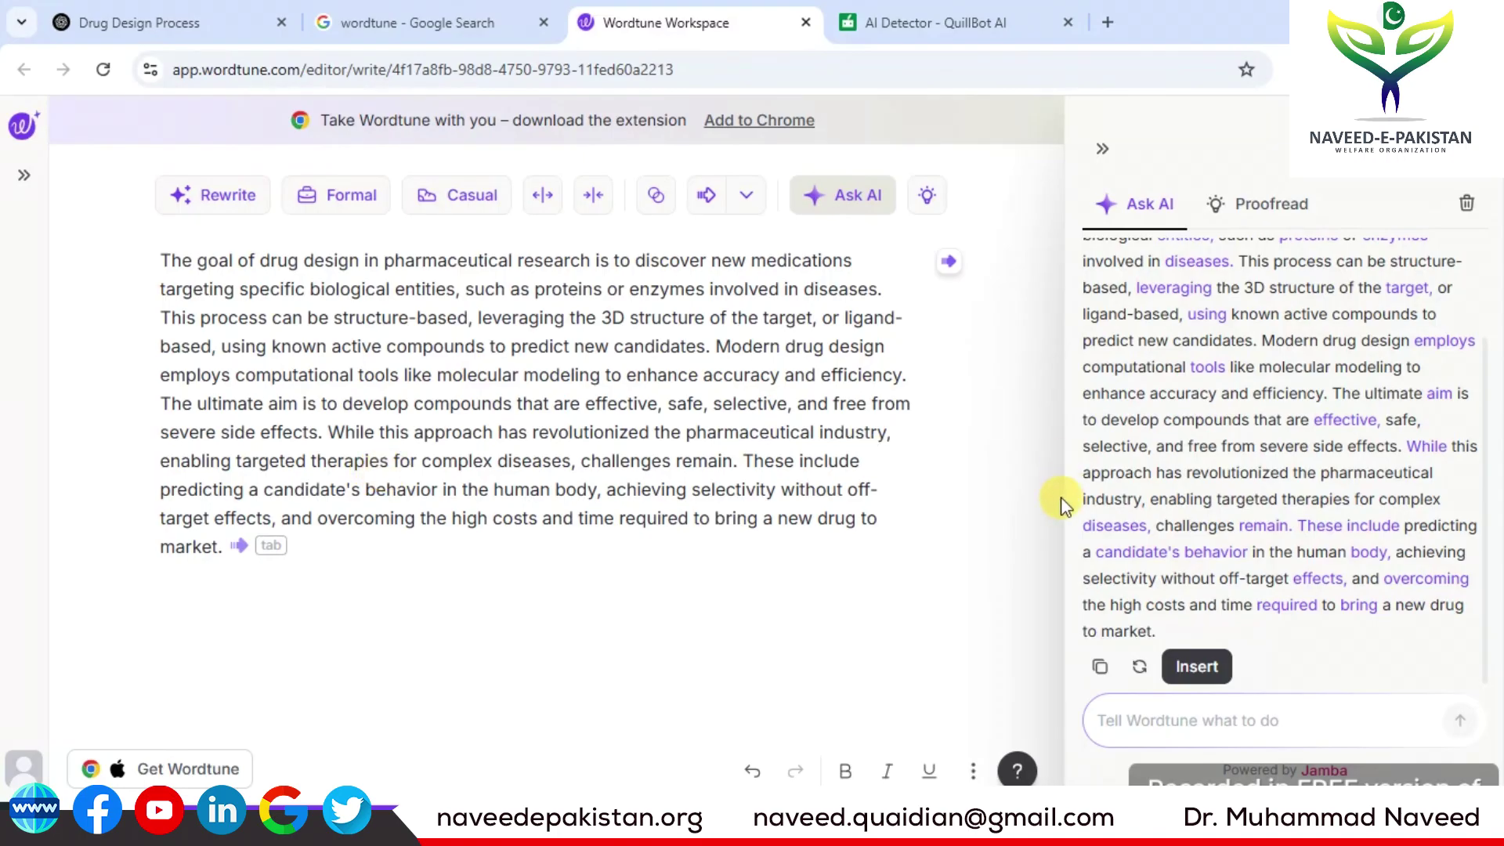
Step: Clear the Ask AI conversation, submit the custom request "huminize" for the whole text, and insert the resulting version
{"action": "left_click", "coordinate": [1466, 203]}
{"action": "key", "text": "ctrl+a"}
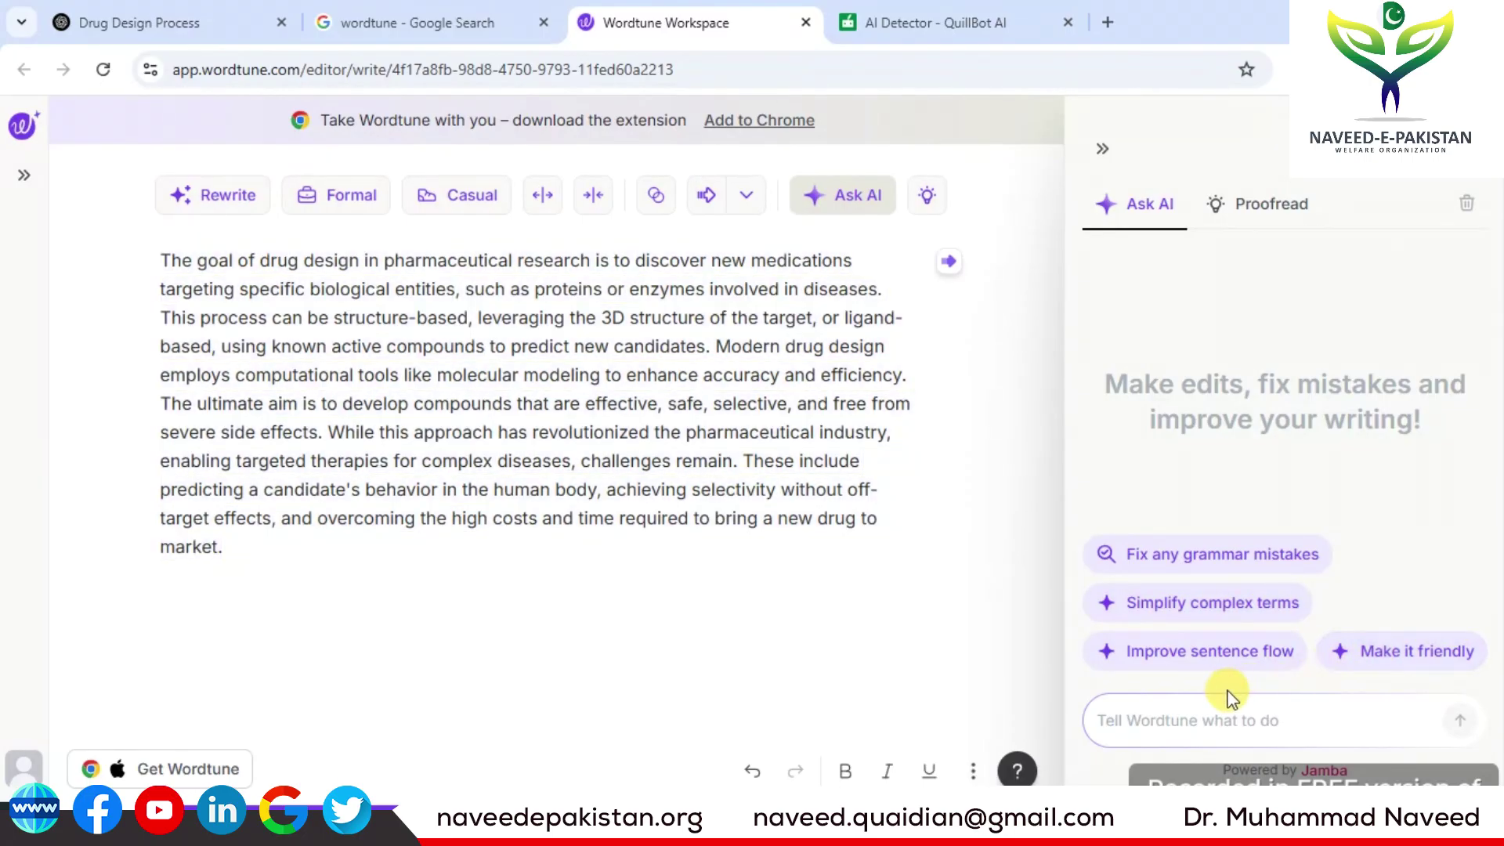
{"action": "left_click", "coordinate": [1219, 714]}
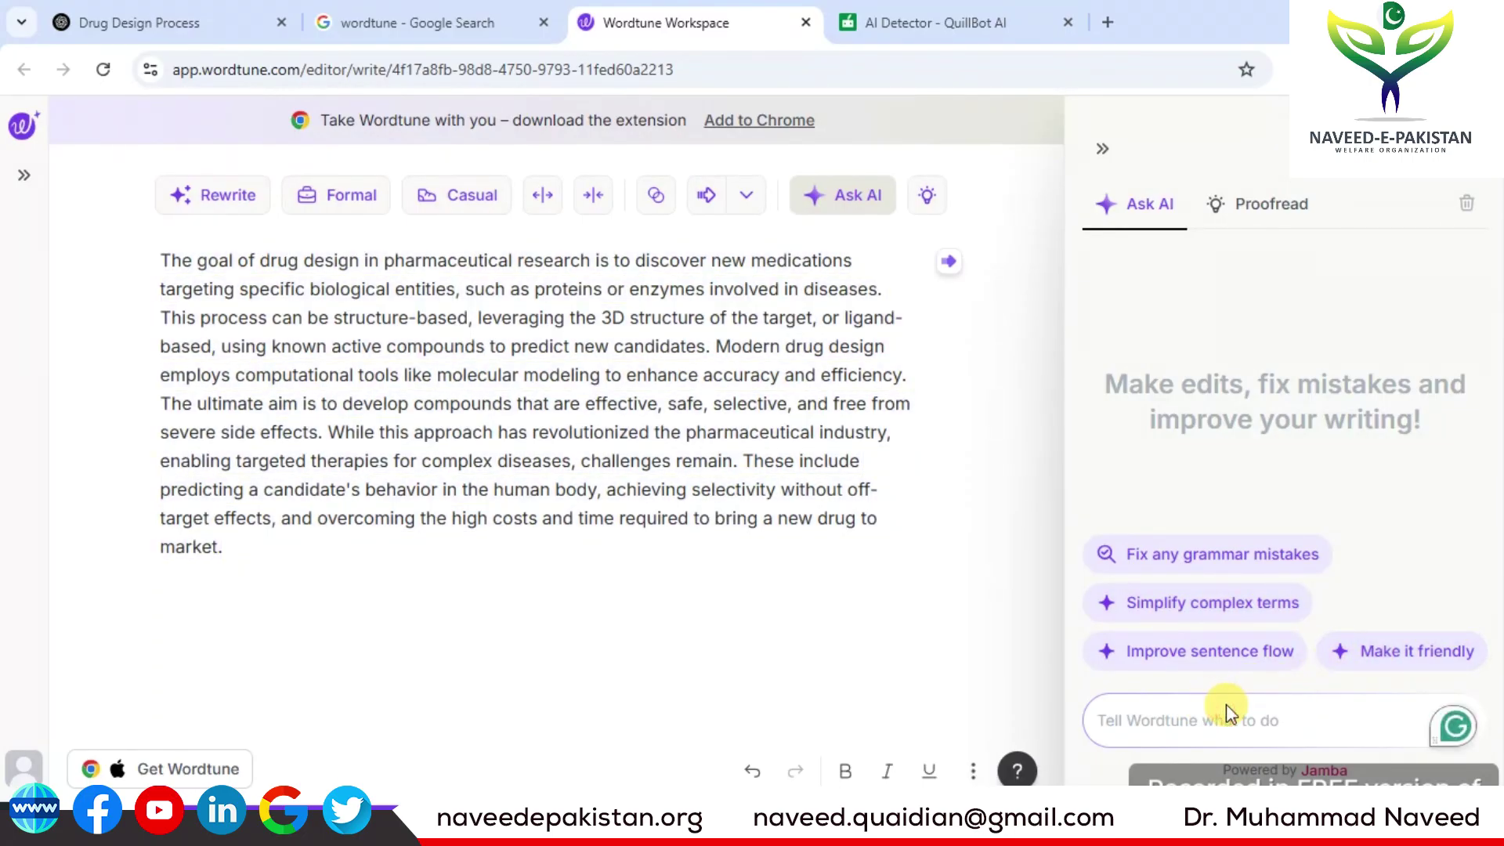
{"action": "type", "text": "hum"}
{"action": "type", "text": "an"}
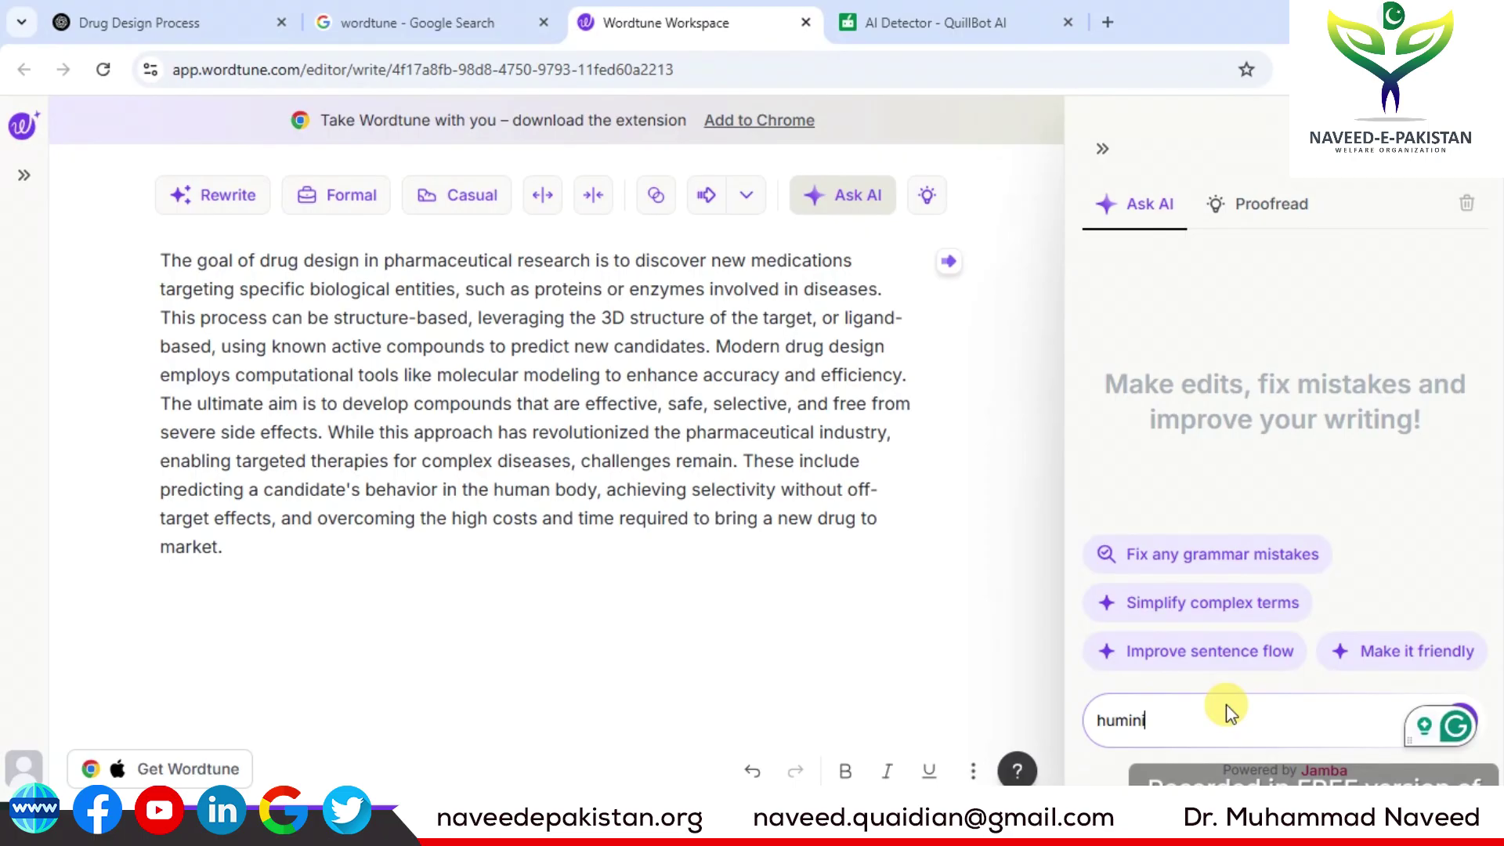
{"action": "key", "text": "Return"}
{"action": "scroll", "coordinate": [1269, 449], "scroll_direction": "up", "scroll_amount": 2}
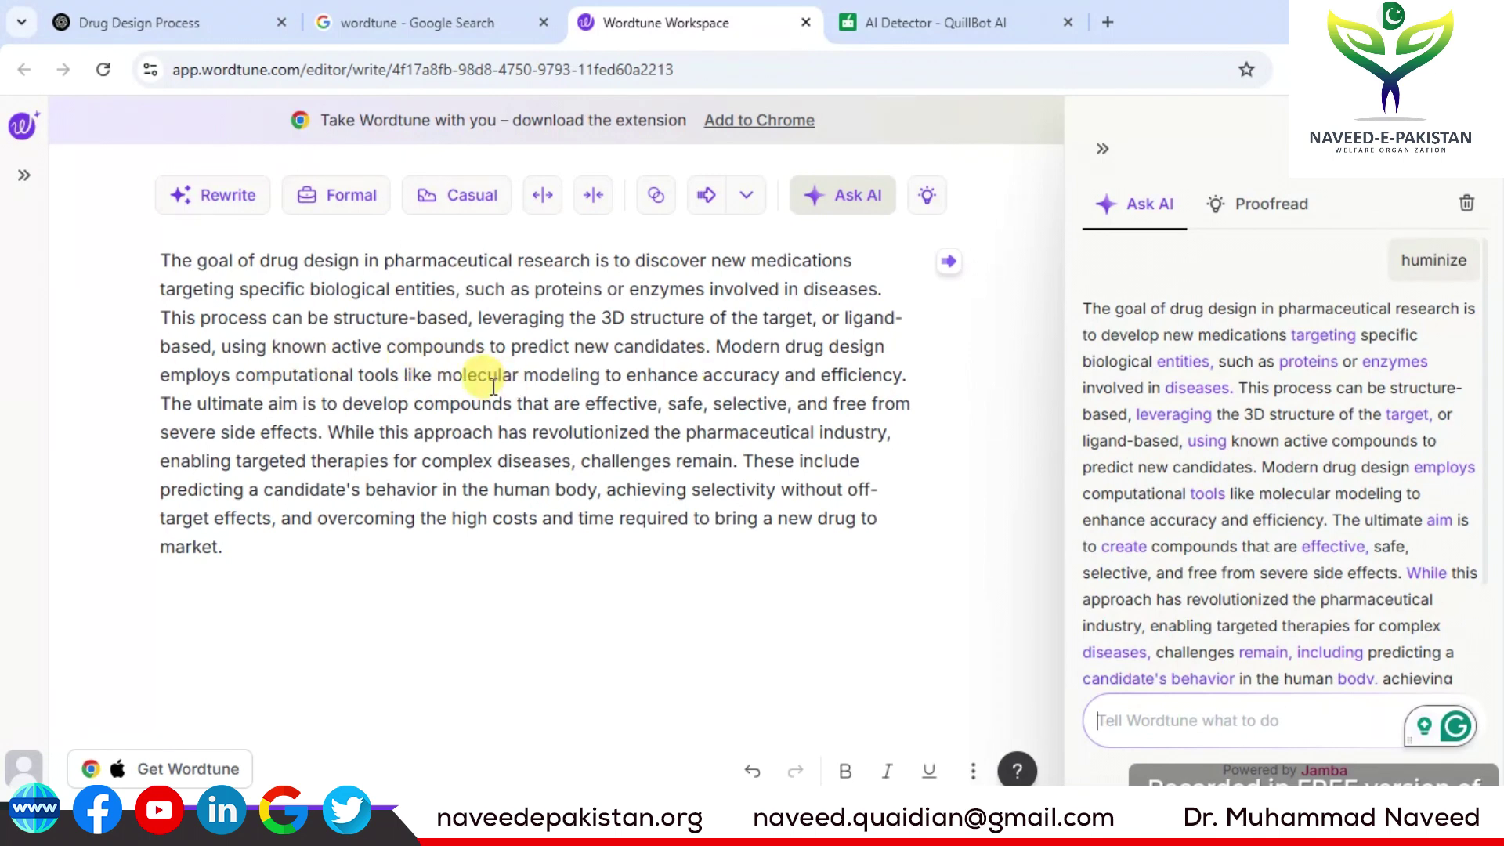
{"action": "scroll", "coordinate": [1207, 596], "scroll_direction": "down", "scroll_amount": 2}
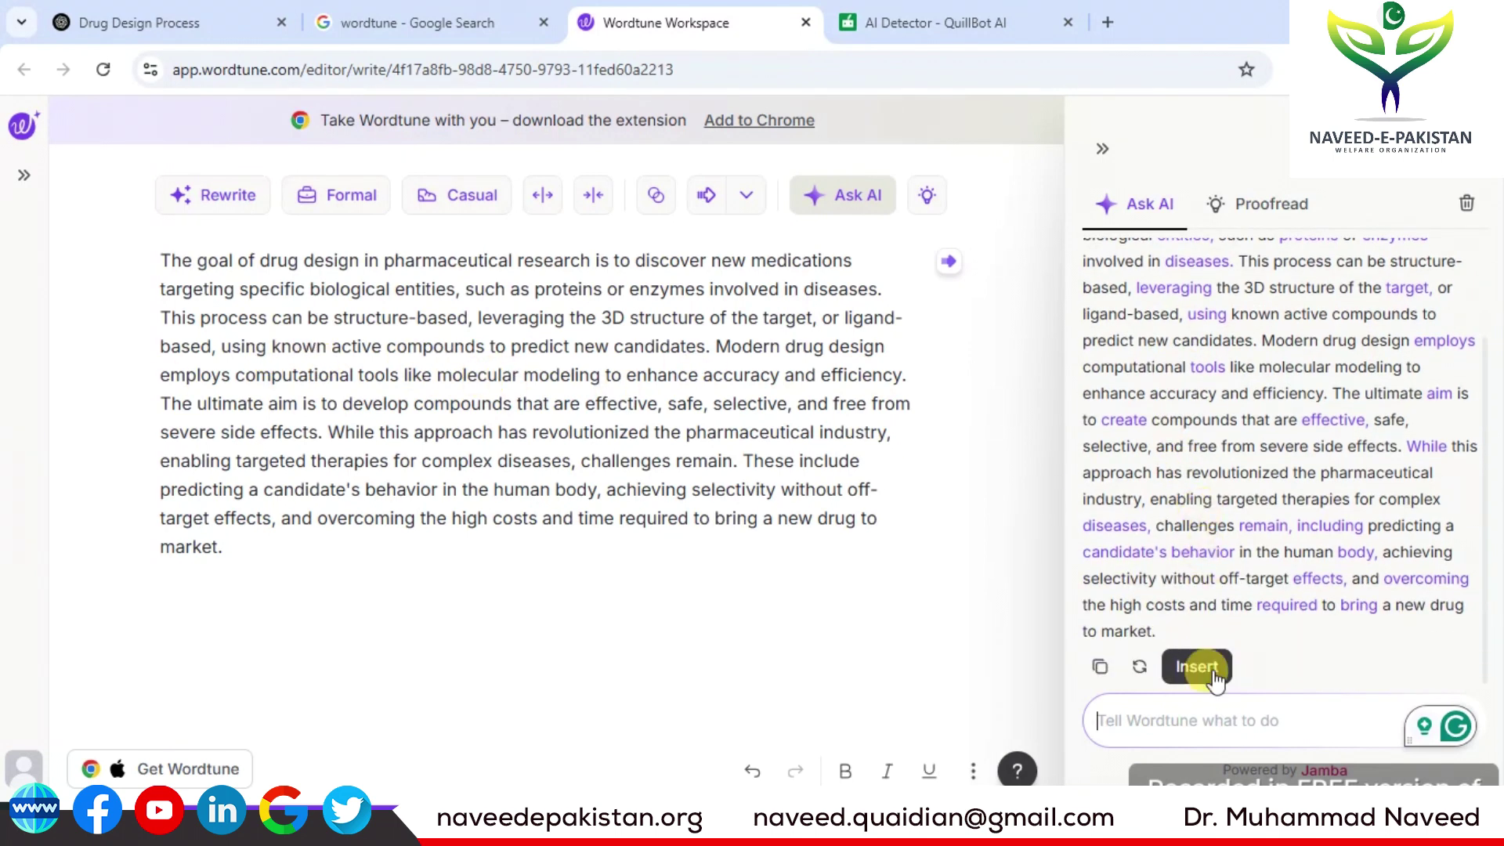
{"action": "left_click", "coordinate": [1199, 668]}
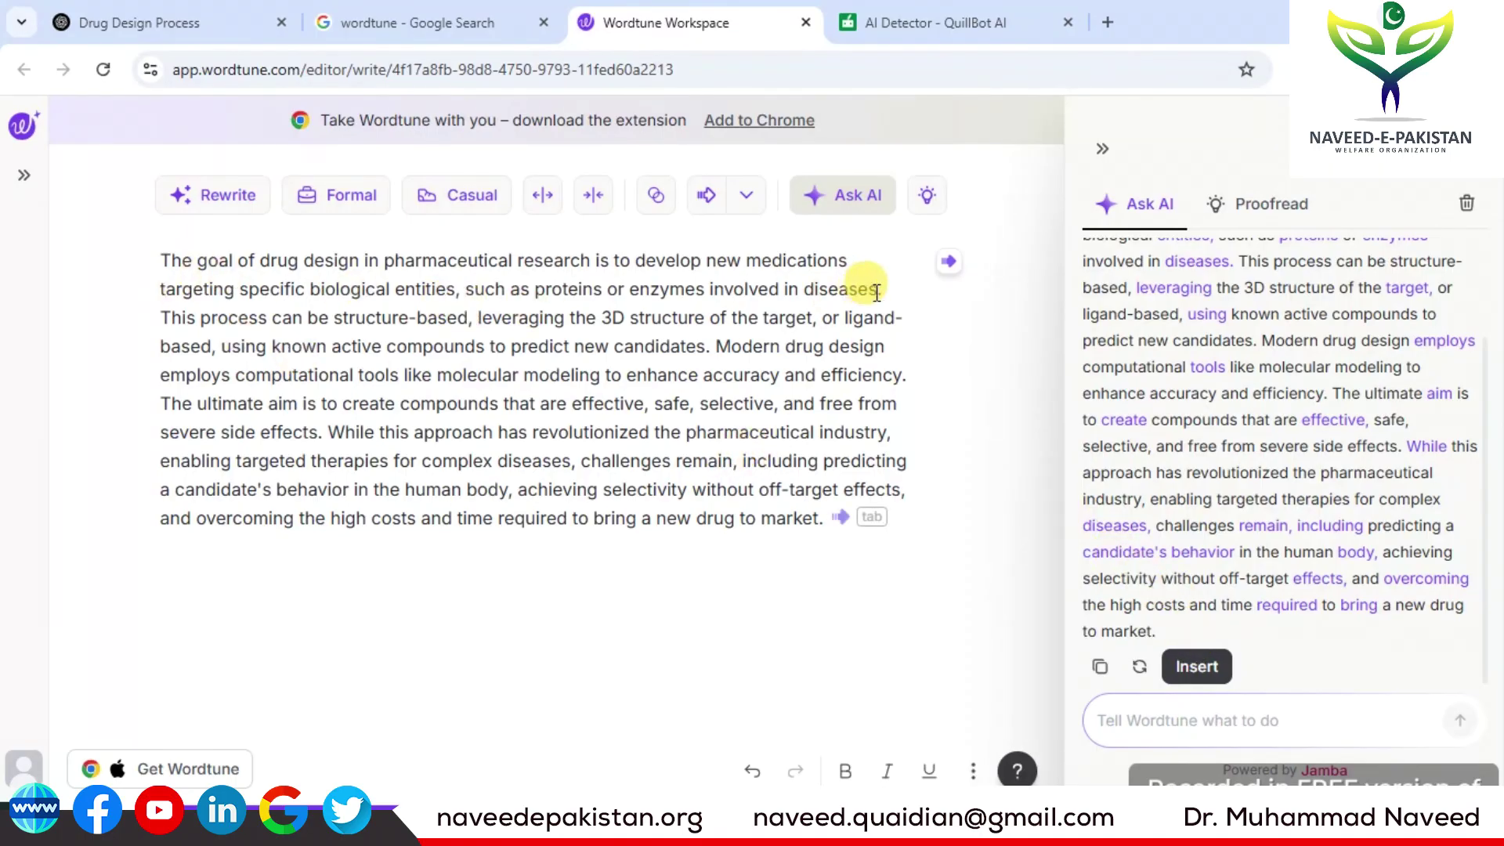
Step: Clear the Ask AI conversation, and replace the whole text with Ask AI's "Add real examples" version
{"action": "scroll", "coordinate": [1246, 386], "scroll_direction": "up", "scroll_amount": 3}
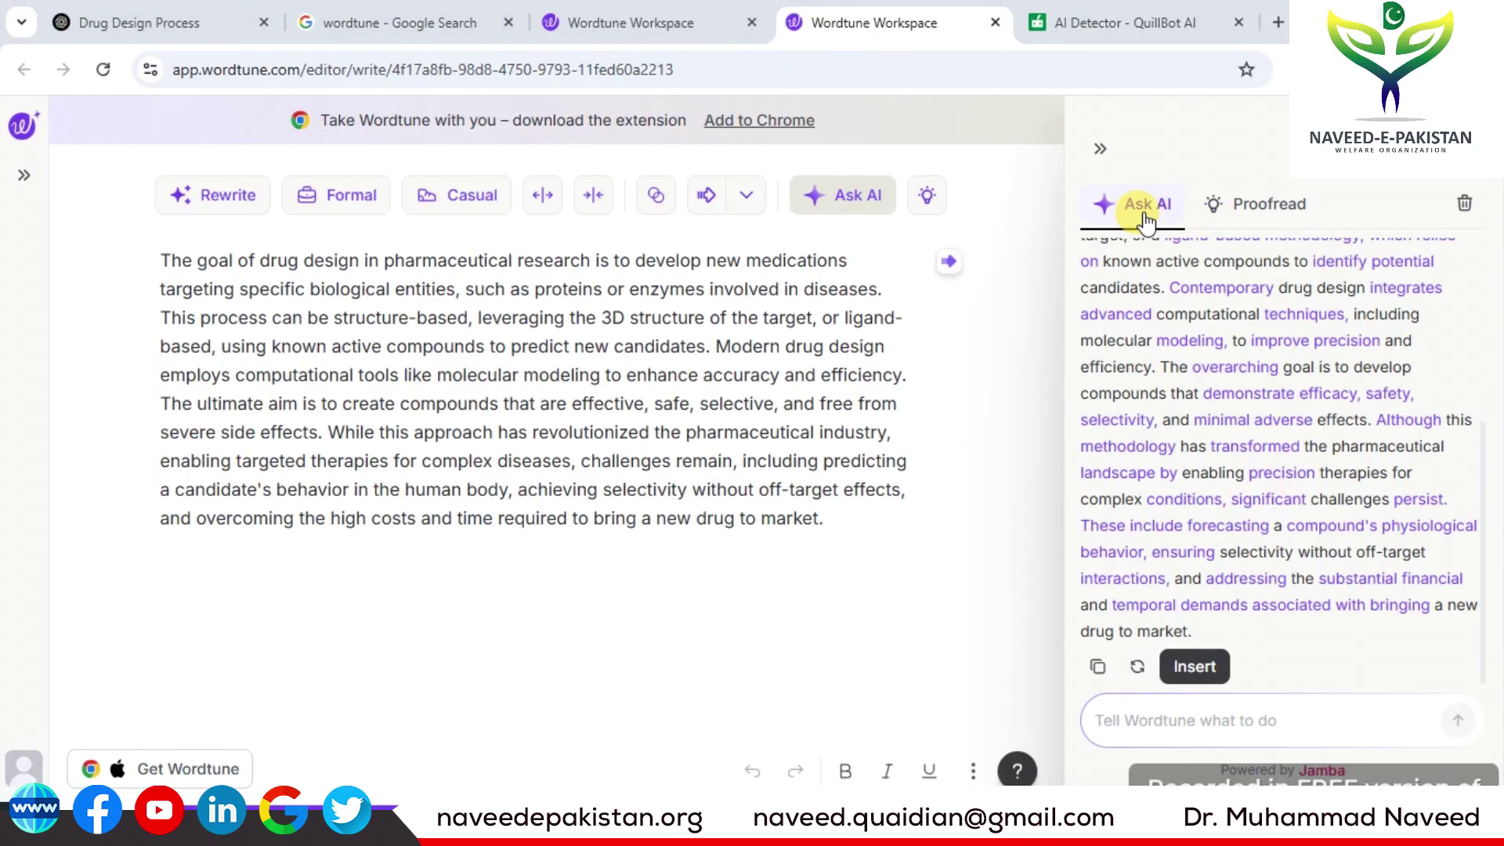
{"action": "left_click", "coordinate": [1459, 203]}
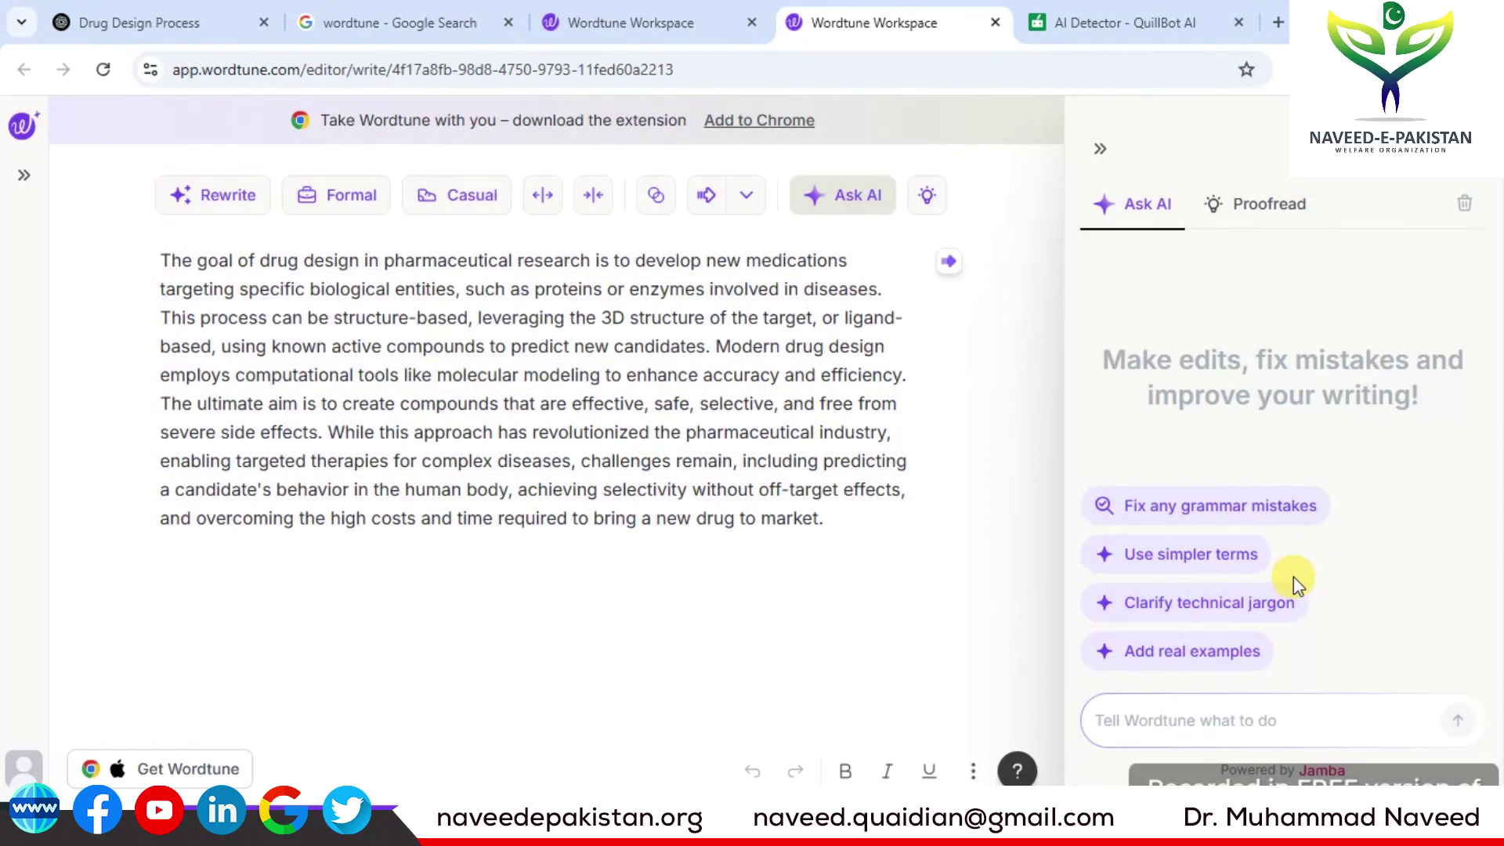
{"action": "left_click", "coordinate": [1229, 654]}
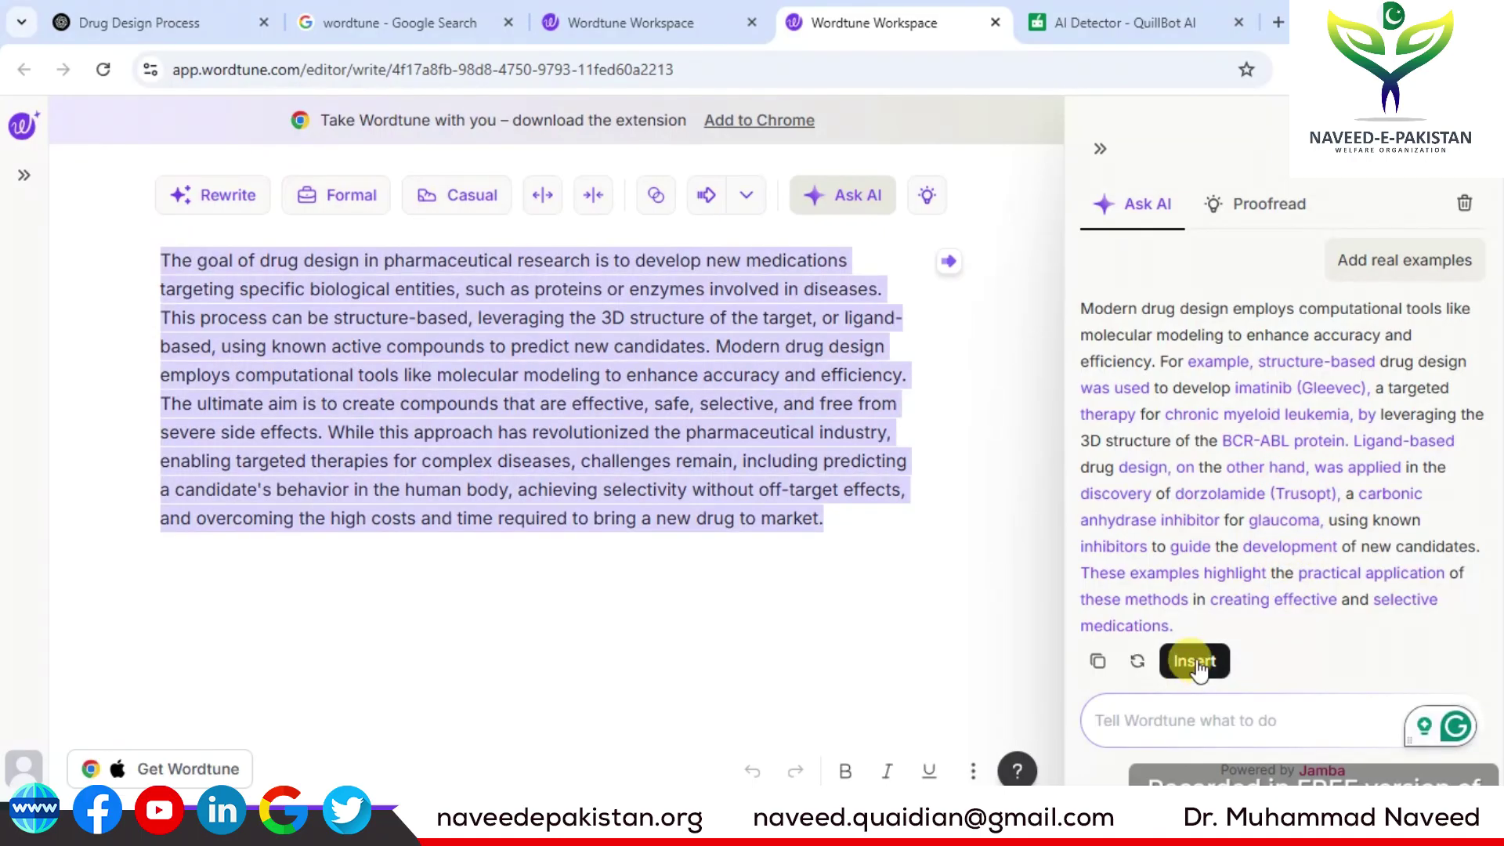
{"action": "left_click", "coordinate": [1194, 660]}
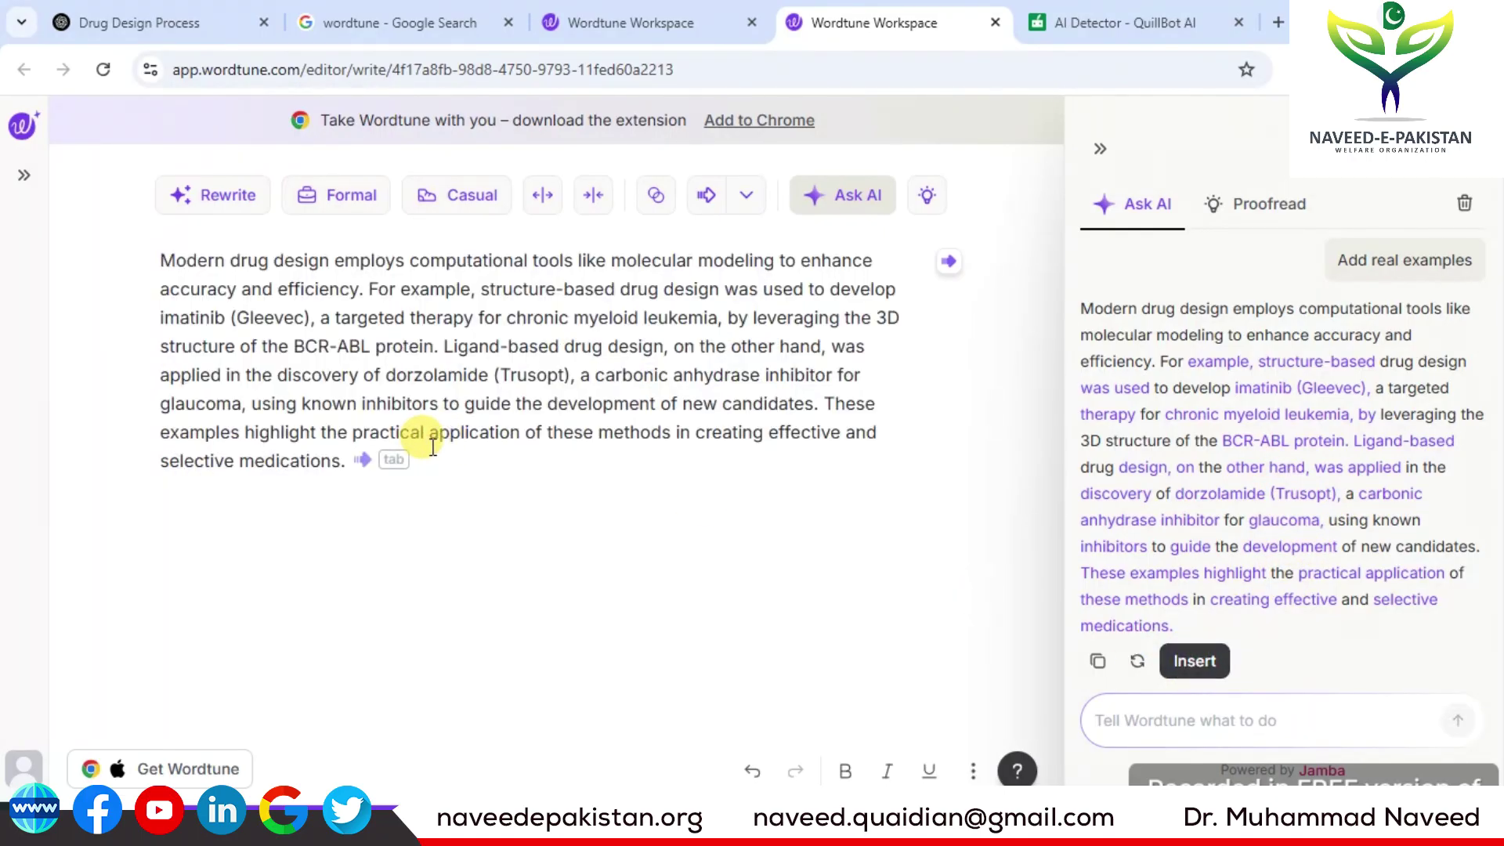